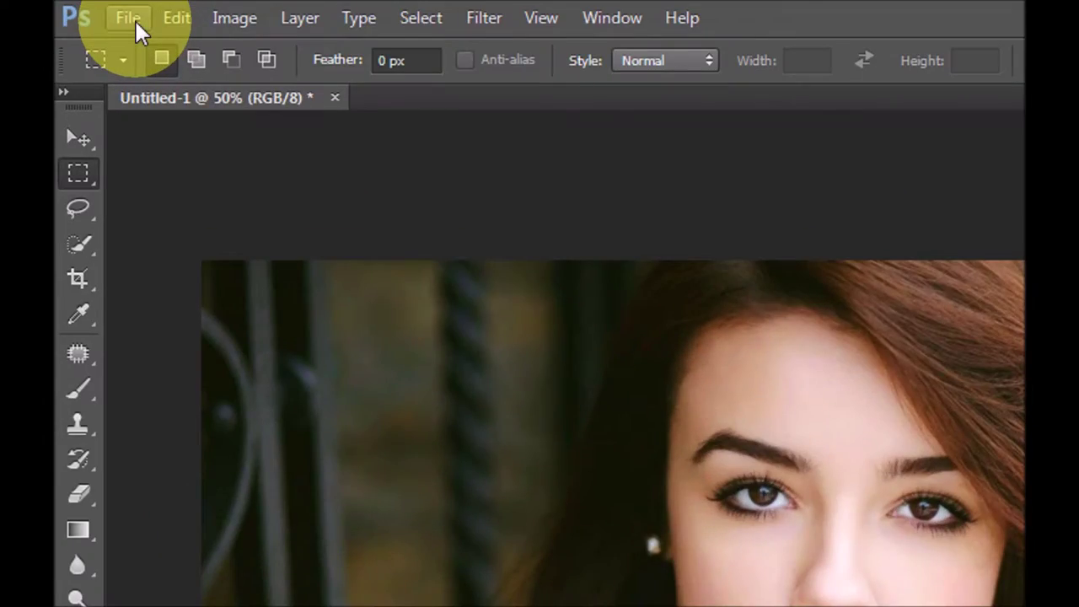
# Step: Create a new white document 100 × 100 pixels in size
pyautogui.click(136, 21)
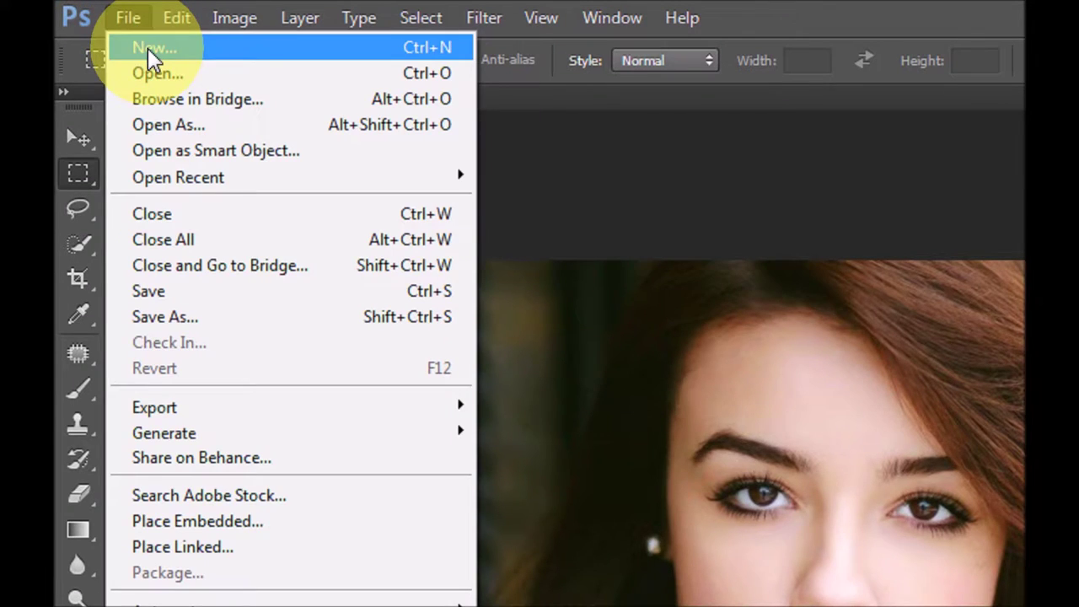
pyautogui.click(148, 47)
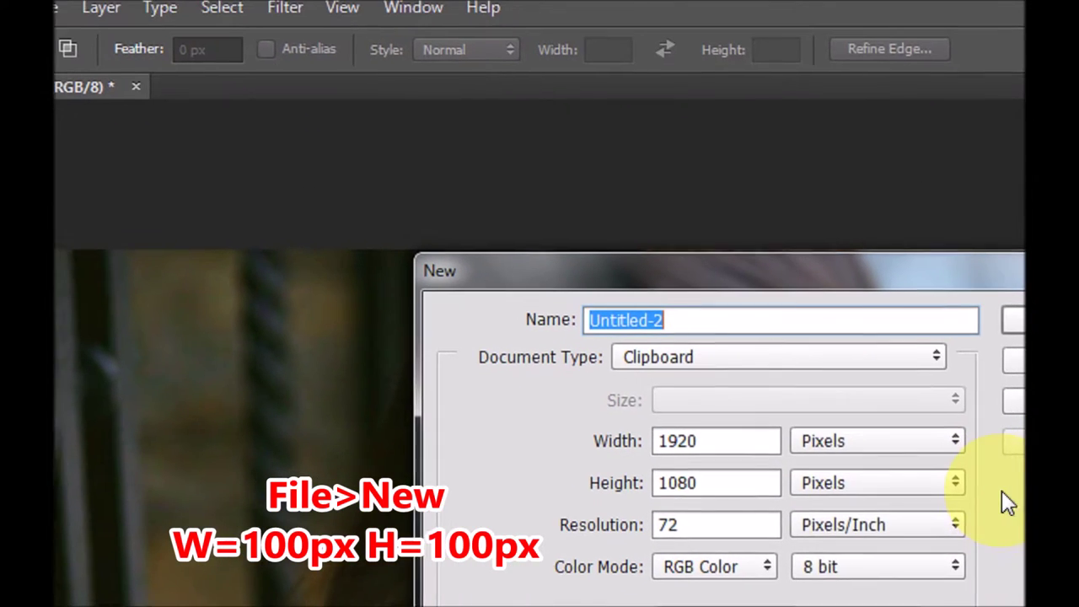
pyautogui.click(677, 436)
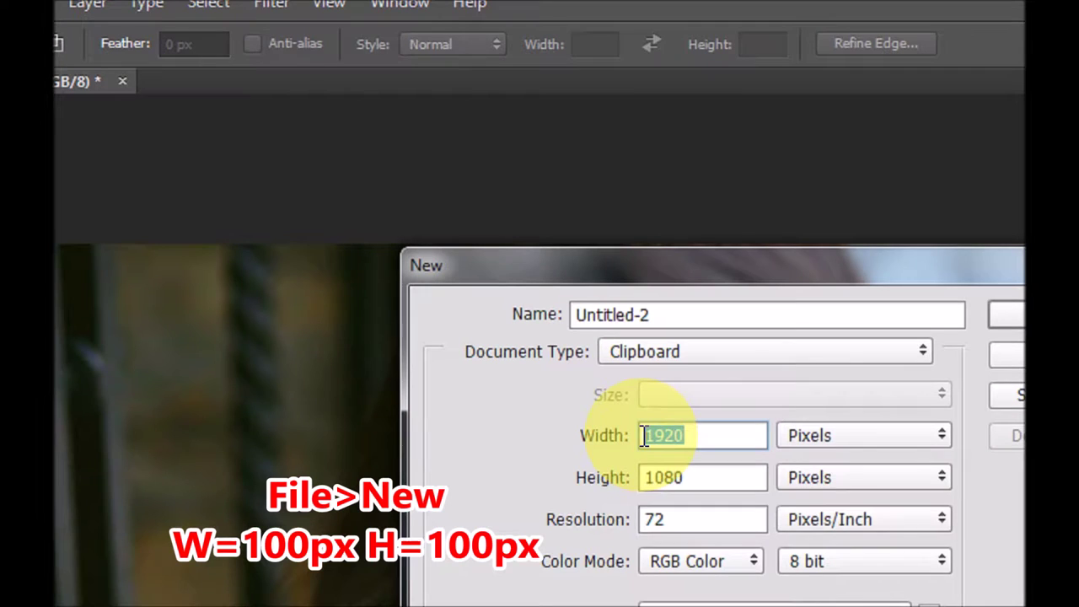
pyautogui.write('10')
pyautogui.doubleClick(665, 471)
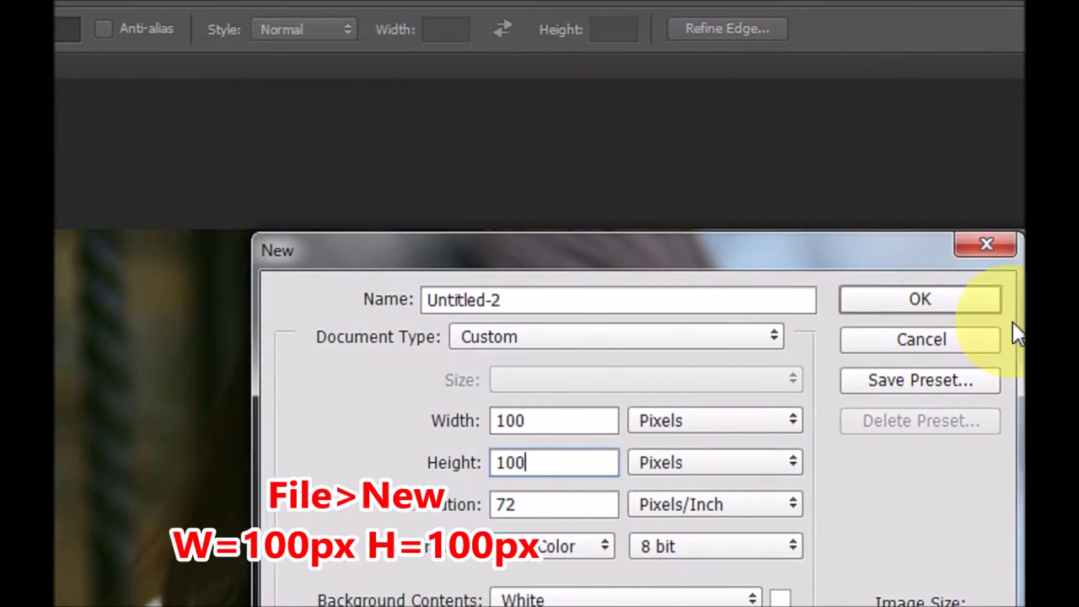
pyautogui.click(886, 305)
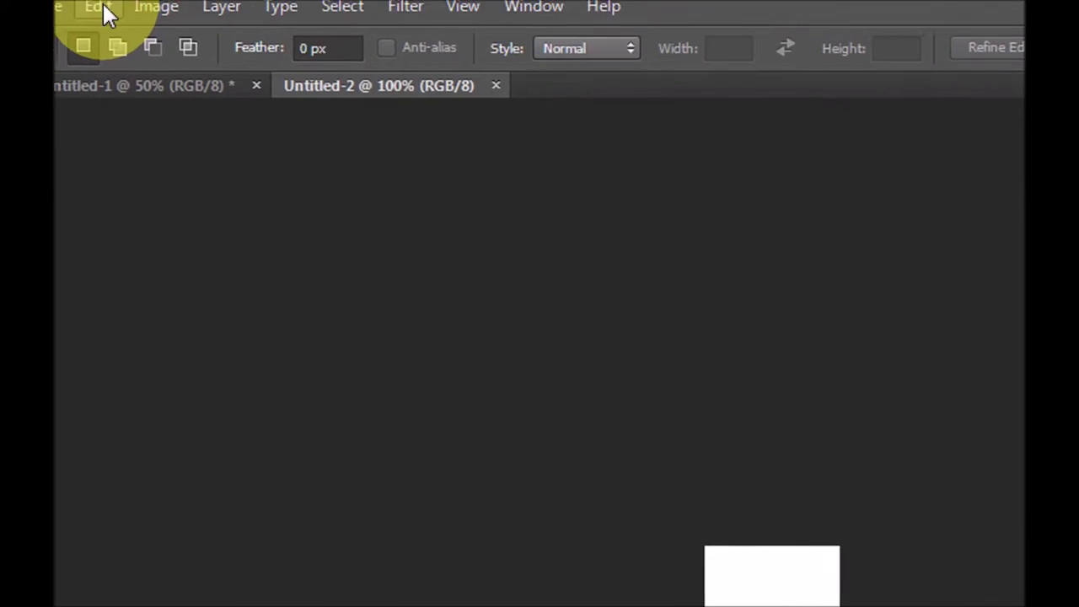
# Step: Fill the Untitled-2 square with 50% Gray contents
pyautogui.click(104, 10)
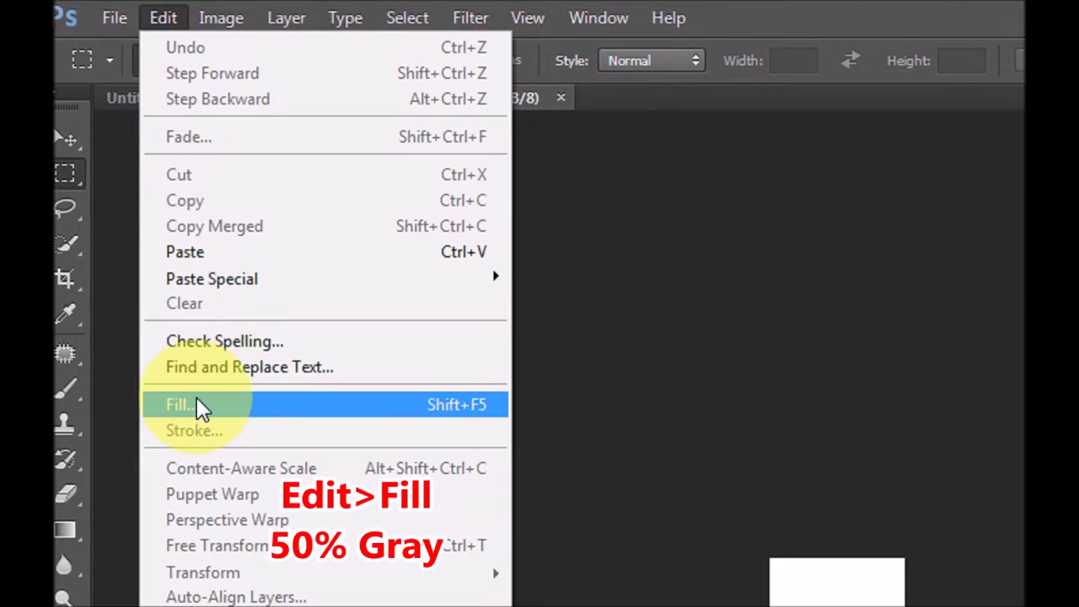
pyautogui.click(196, 398)
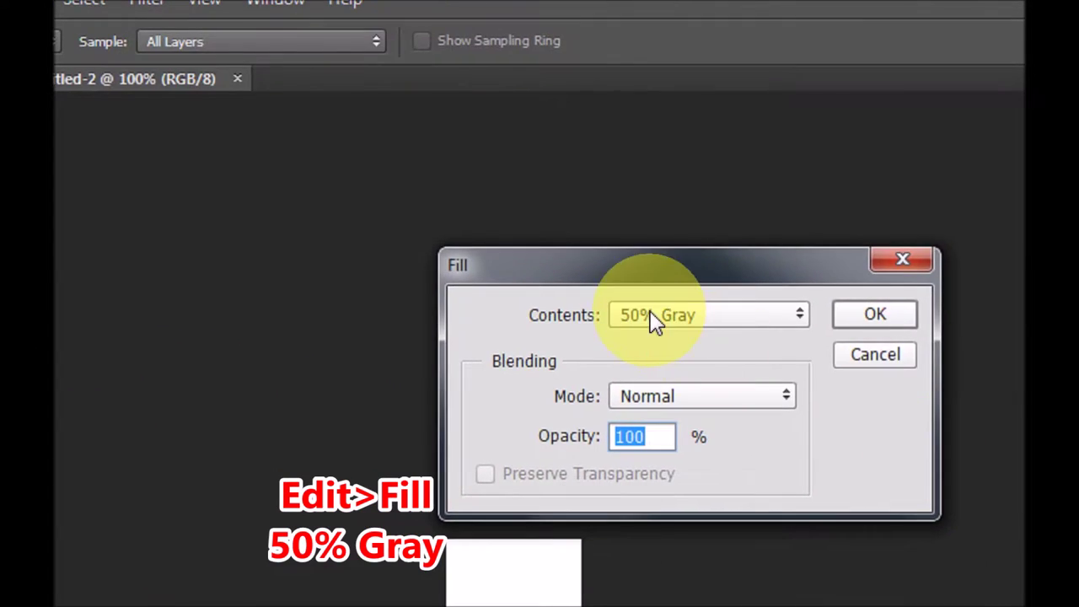
pyautogui.click(654, 318)
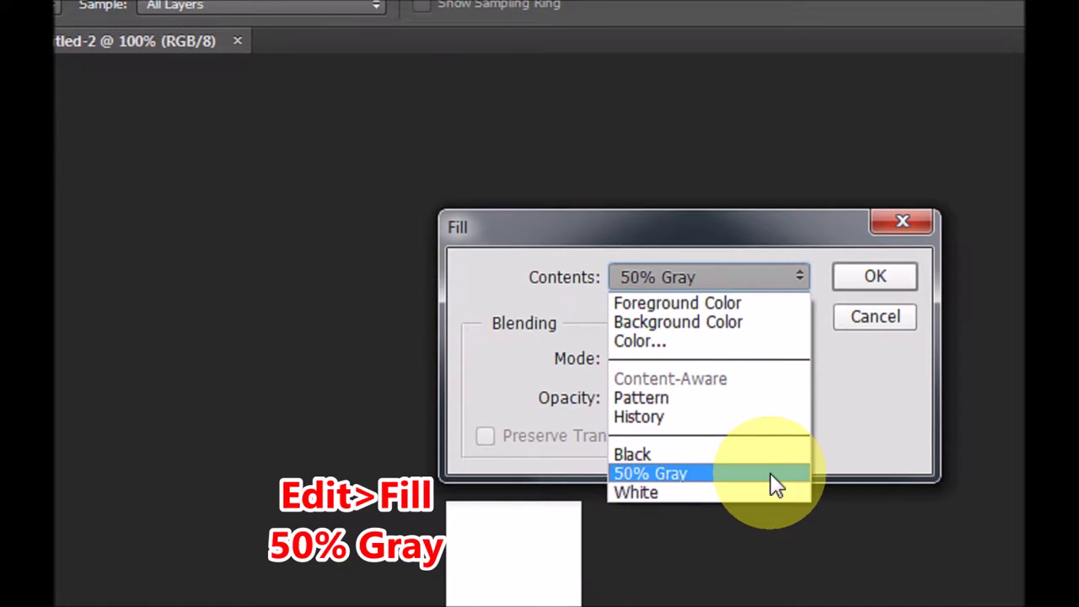
pyautogui.click(771, 474)
pyautogui.click(877, 278)
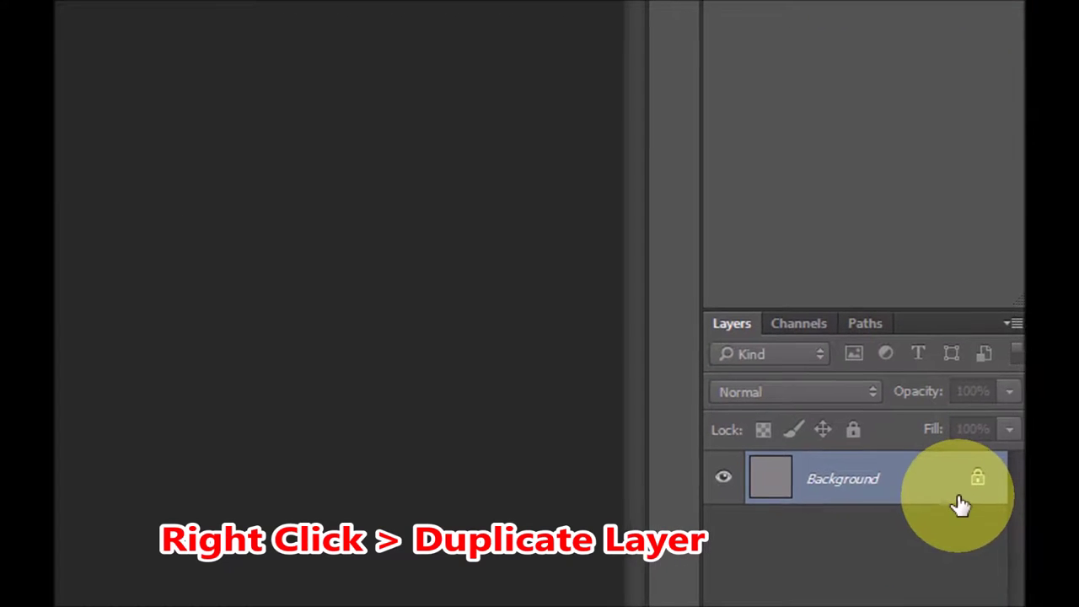
# Step: Duplicate the gray square's Background layer into a Background copy layer
pyautogui.rightClick(853, 478)
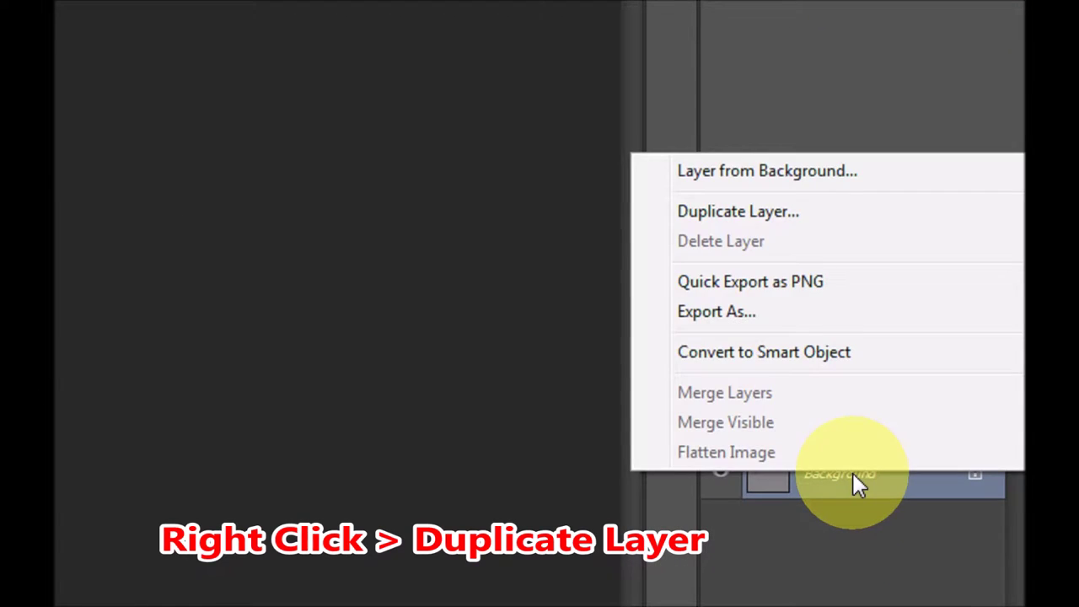
pyautogui.click(744, 214)
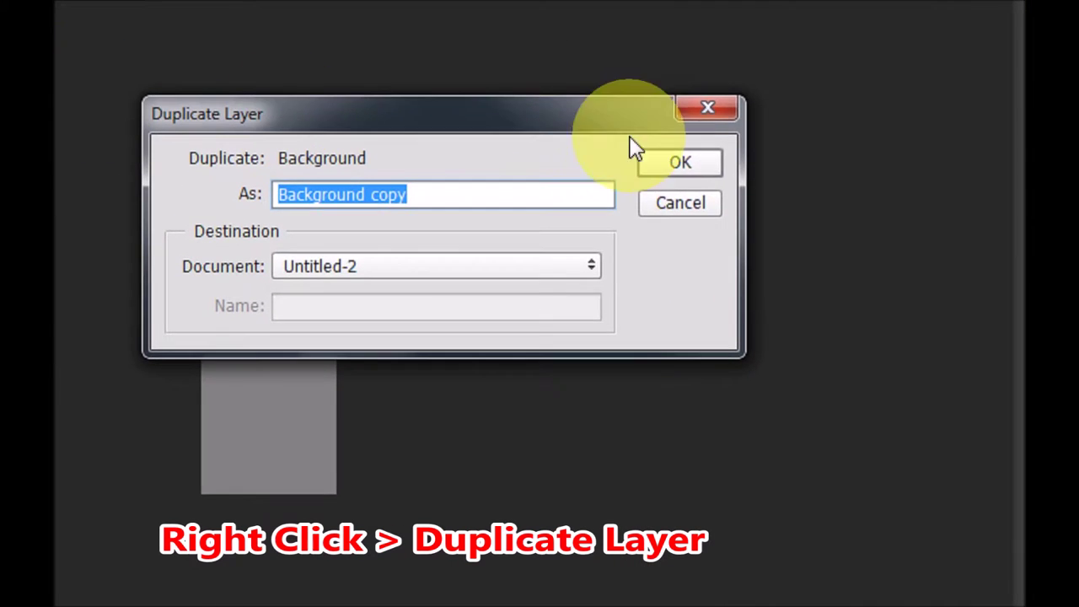
pyautogui.click(600, 148)
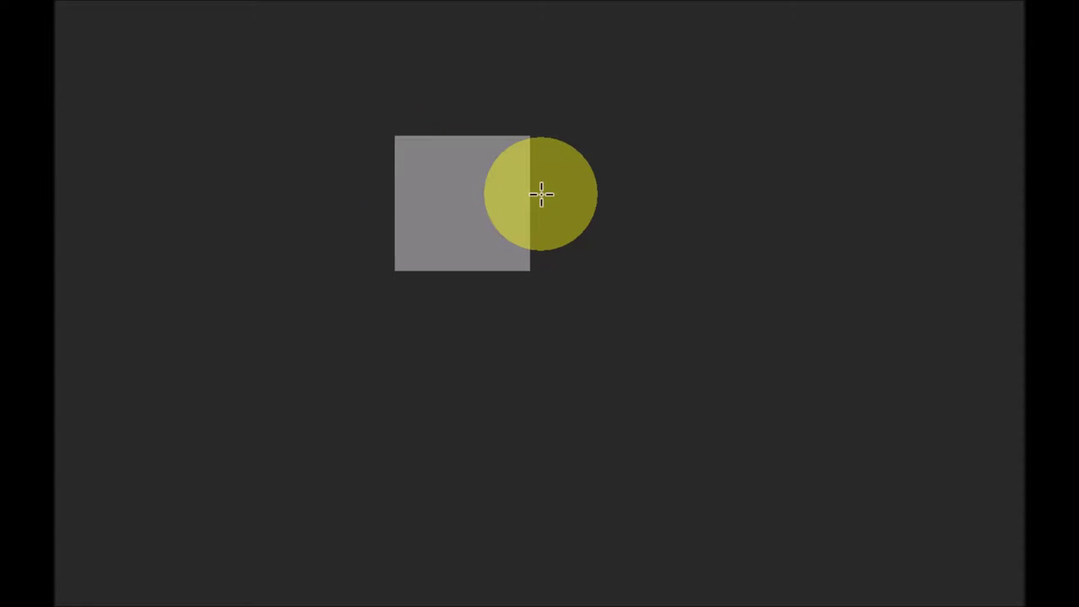
# Step: Scale the Background copy down about its centre to roughly 1.222 in square
pyautogui.hotkey('ctrl', 't')
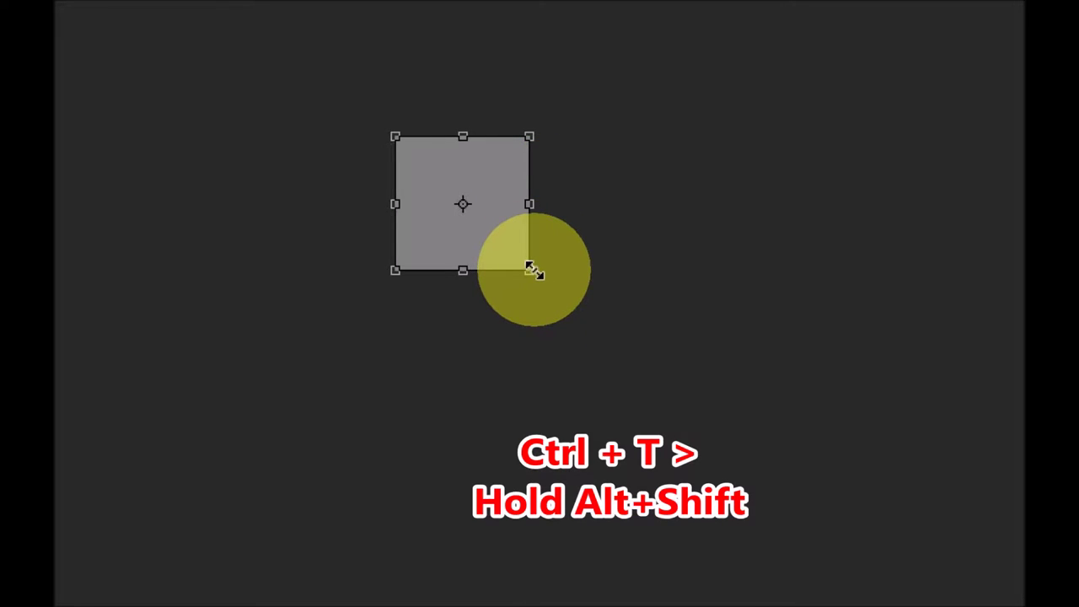
pyautogui.moveTo(529, 271); pyautogui.dragTo(597, 337)
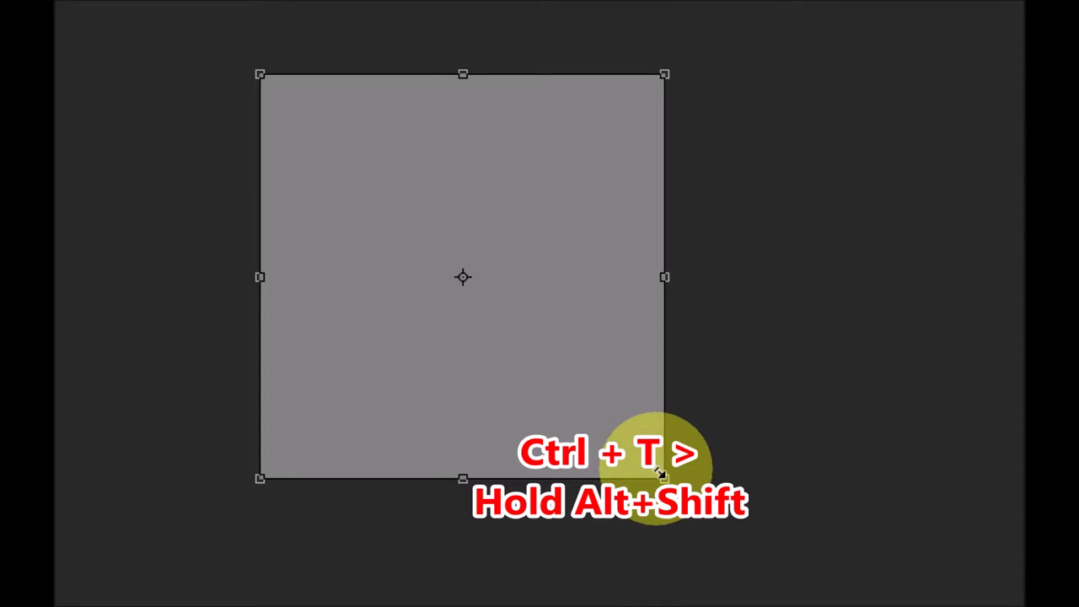
pyautogui.moveTo(661, 475); pyautogui.dragTo(638, 449)
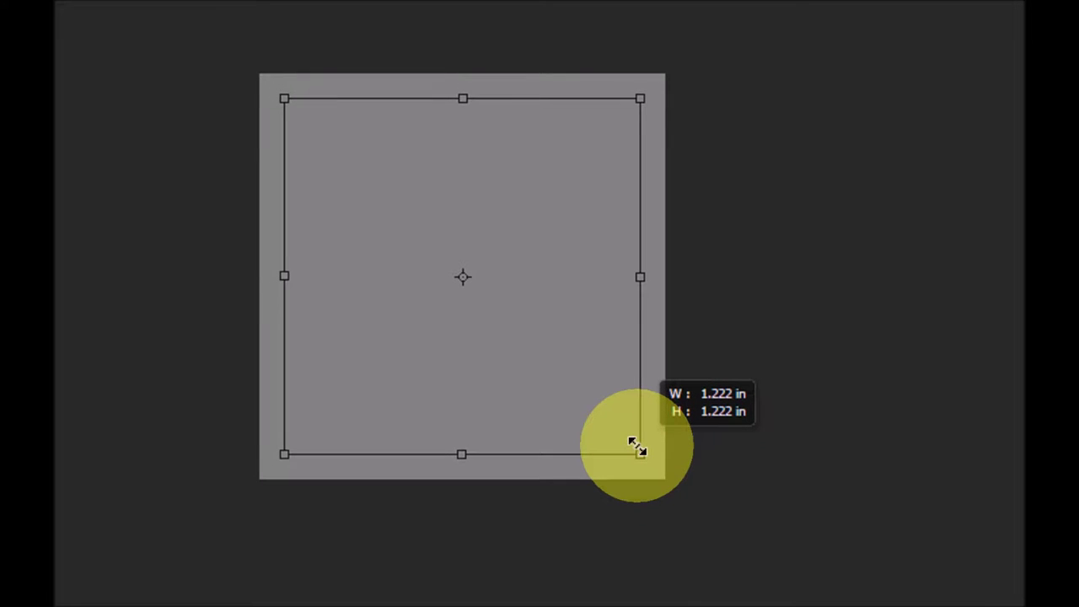
pyautogui.moveTo(638, 447); pyautogui.dragTo(637, 448)
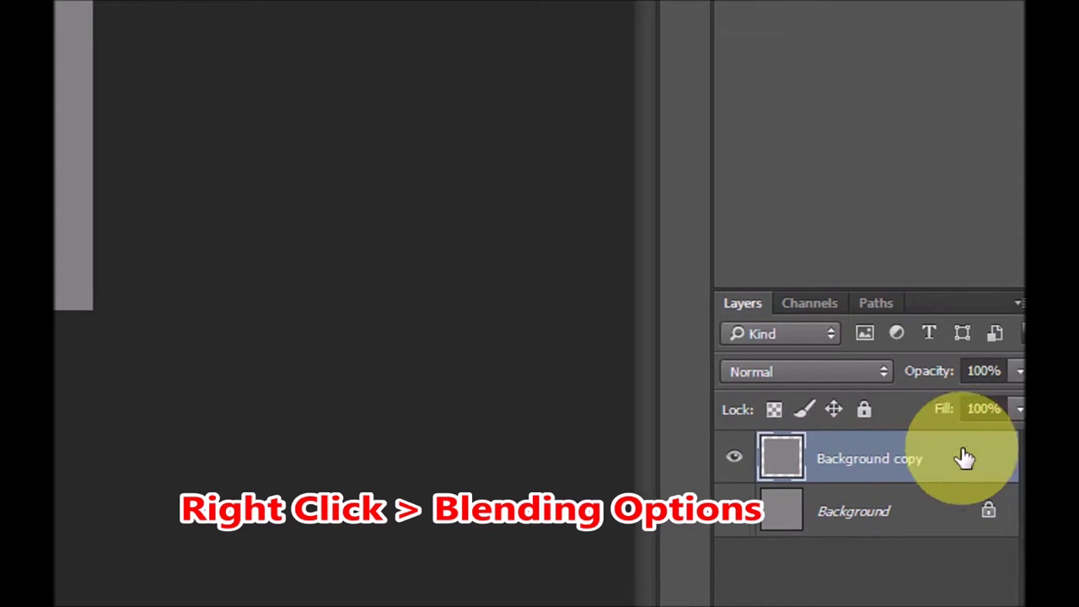
# Step: Give Background copy a 1 px inside stroke in dark gray (#3f3e3e) at 100% opacity
pyautogui.rightClick(881, 464)
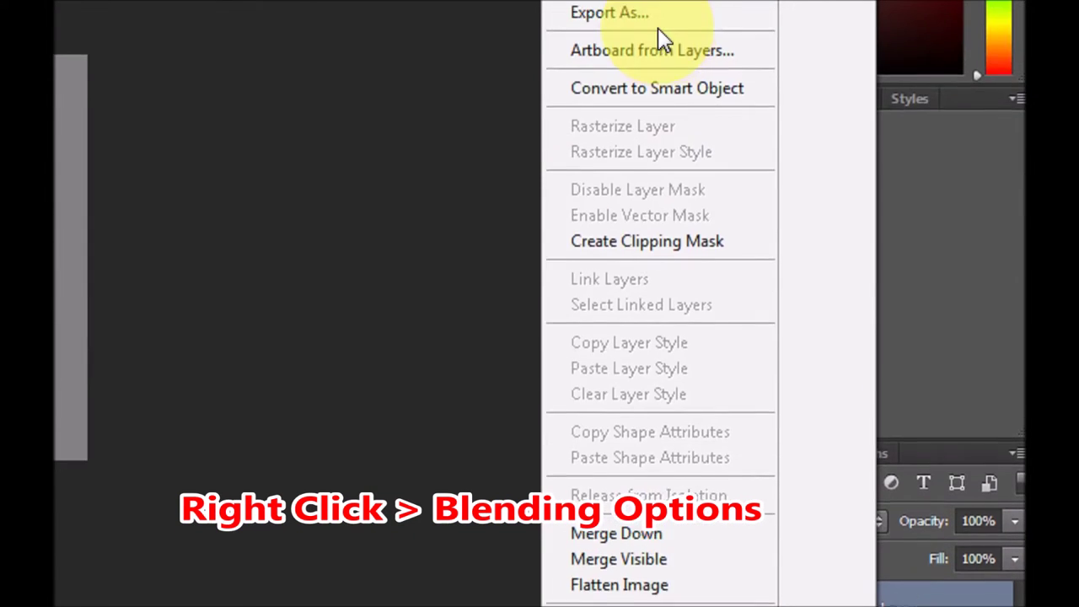
pyautogui.click(595, 71)
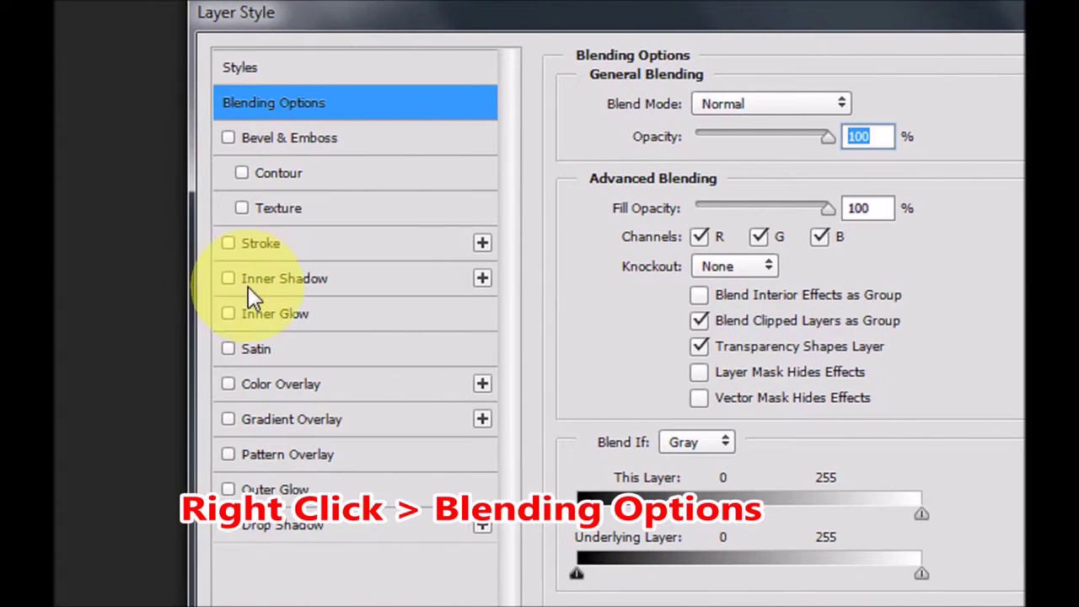
pyautogui.click(257, 243)
pyautogui.click(634, 325)
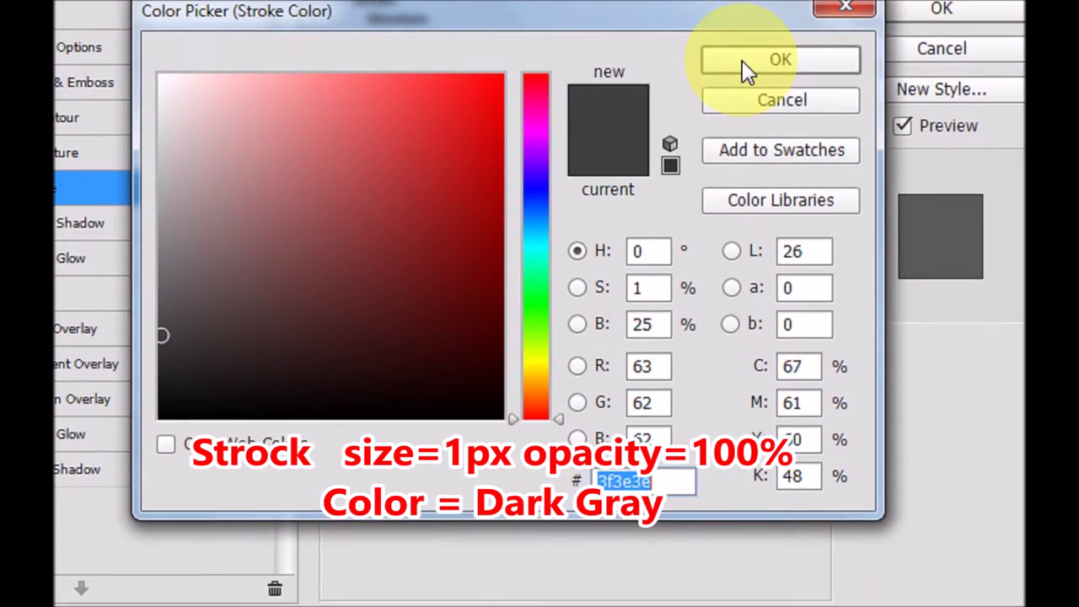
pyautogui.click(740, 103)
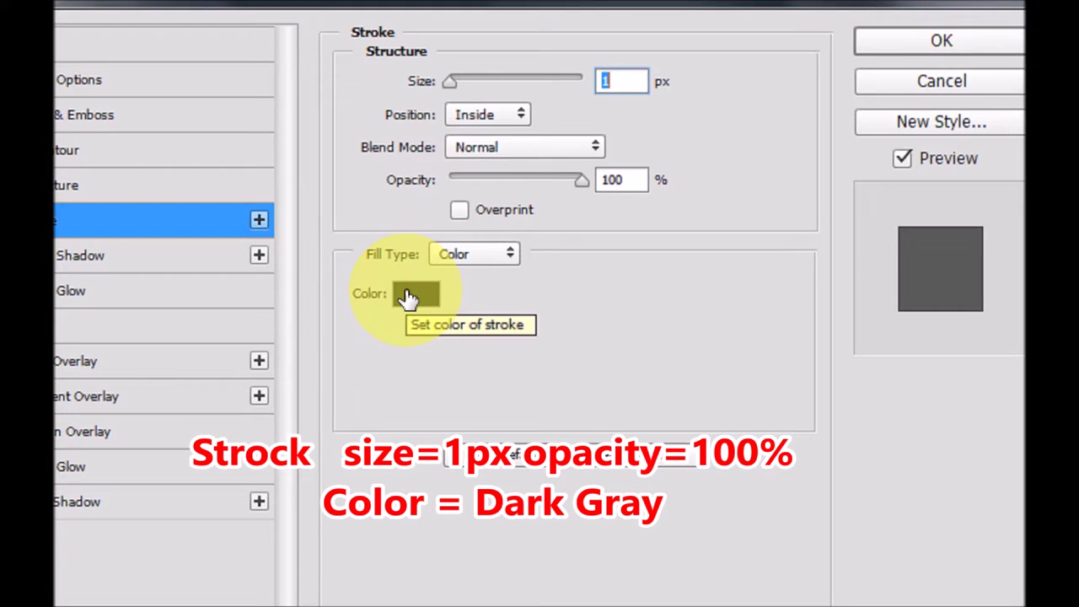
pyautogui.click(615, 204)
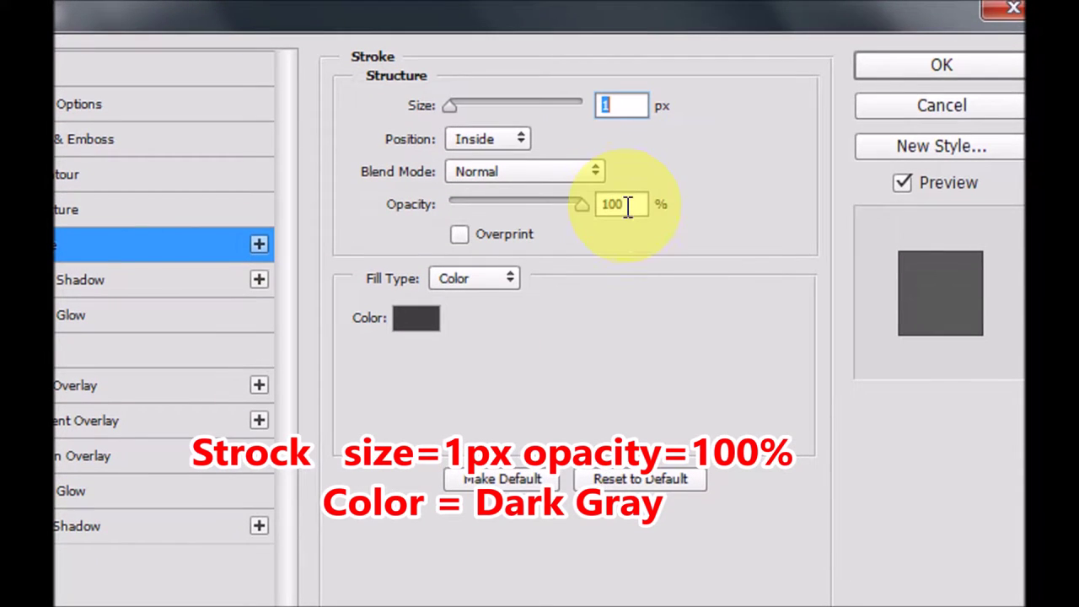
pyautogui.click(620, 105)
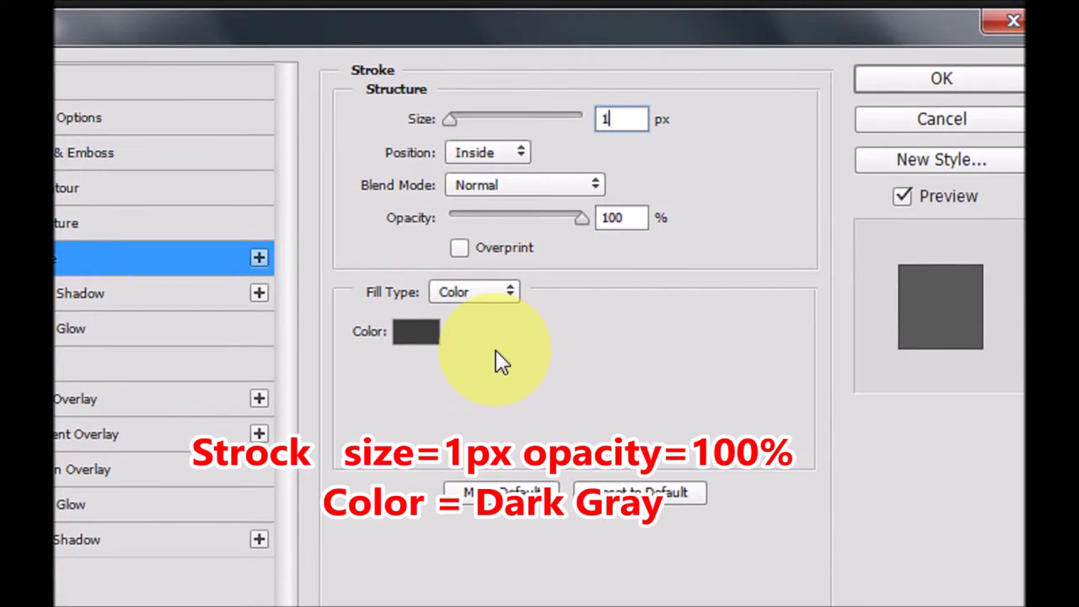
pyautogui.moveTo(527, 42); pyautogui.dragTo(482, 471)
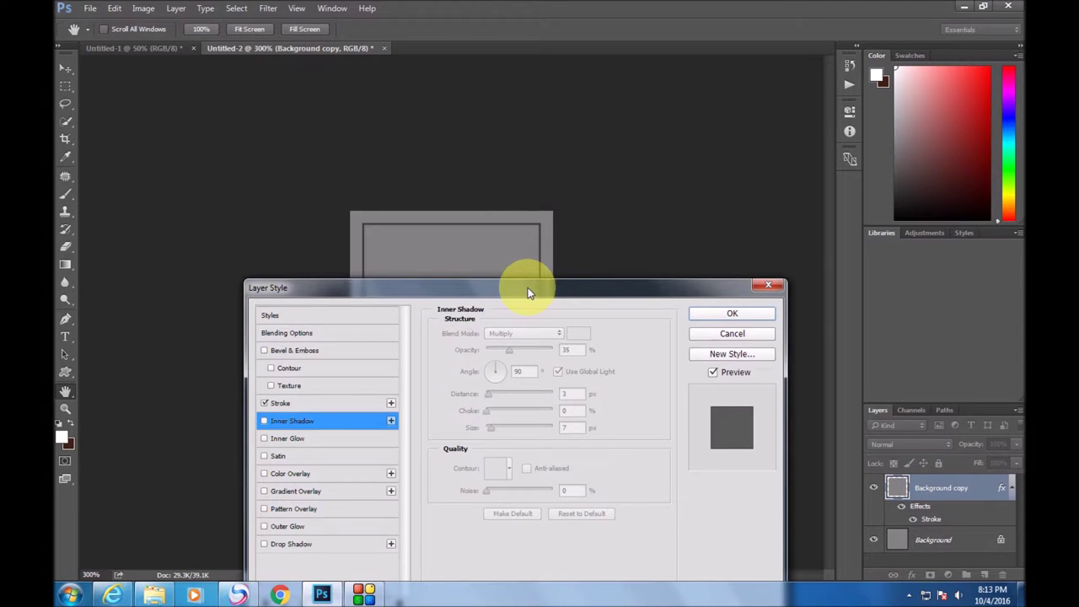
pyautogui.moveTo(528, 288); pyautogui.dragTo(565, 276)
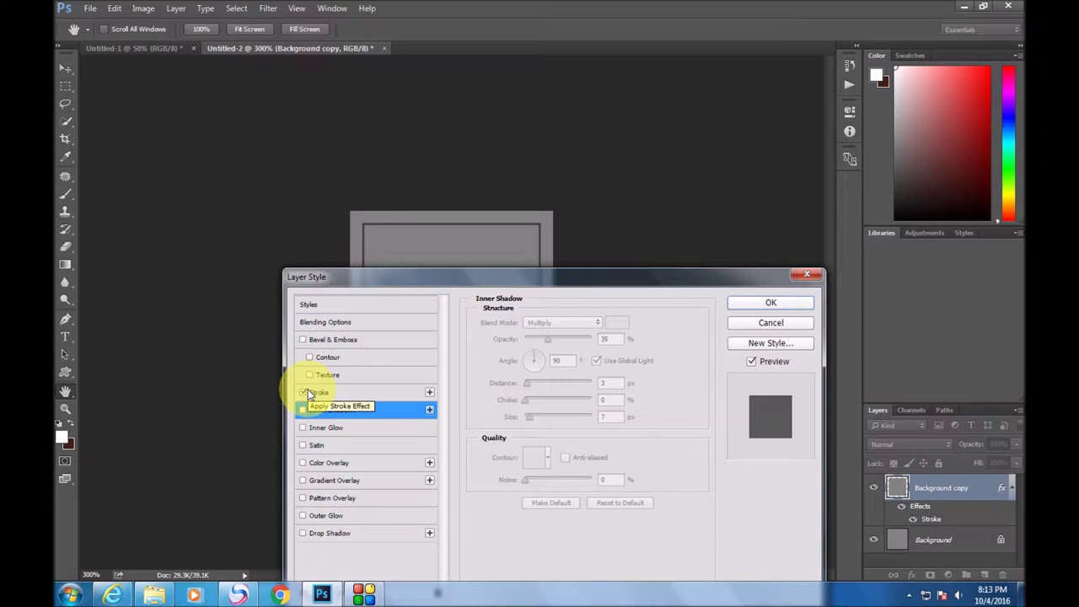
# Step: Add a drop shadow (50% opacity, 0 px distance, 15% spread, 7 px size), then convert Background to Layer 0
pyautogui.click(304, 537)
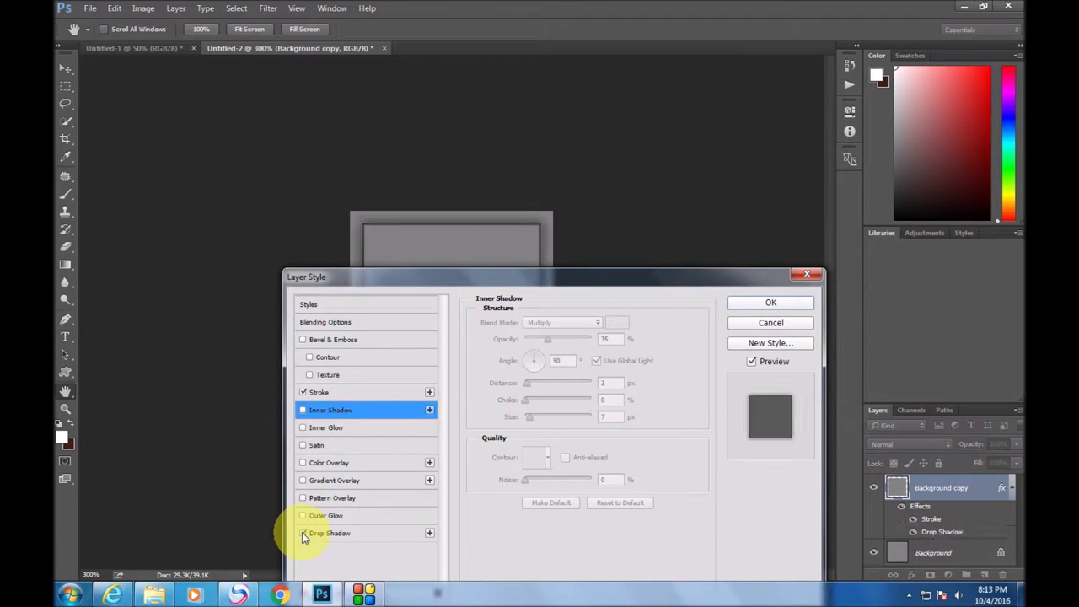
pyautogui.click(342, 536)
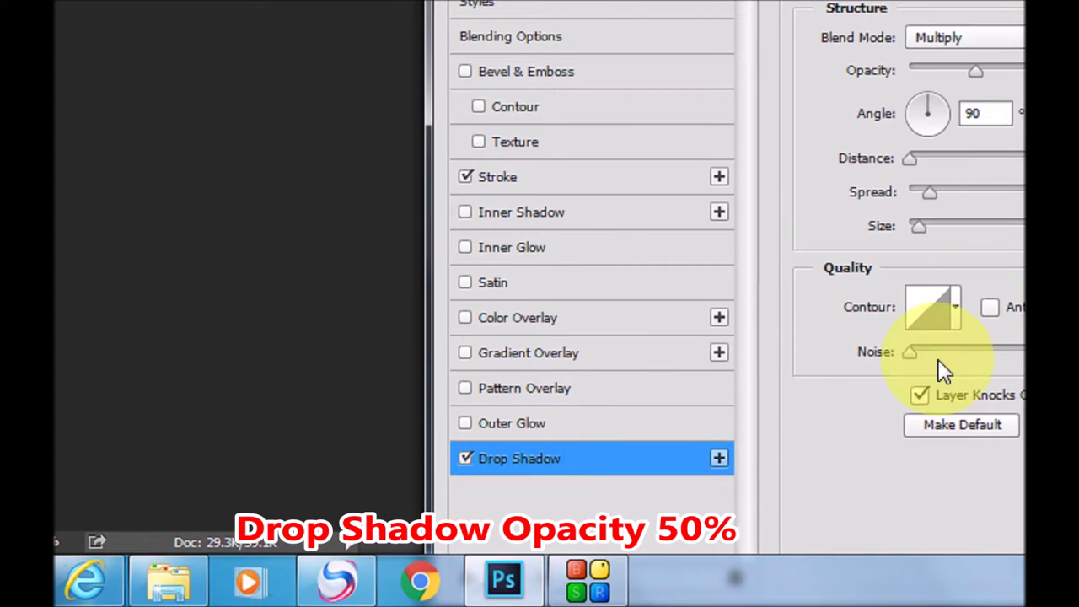
pyautogui.click(931, 80)
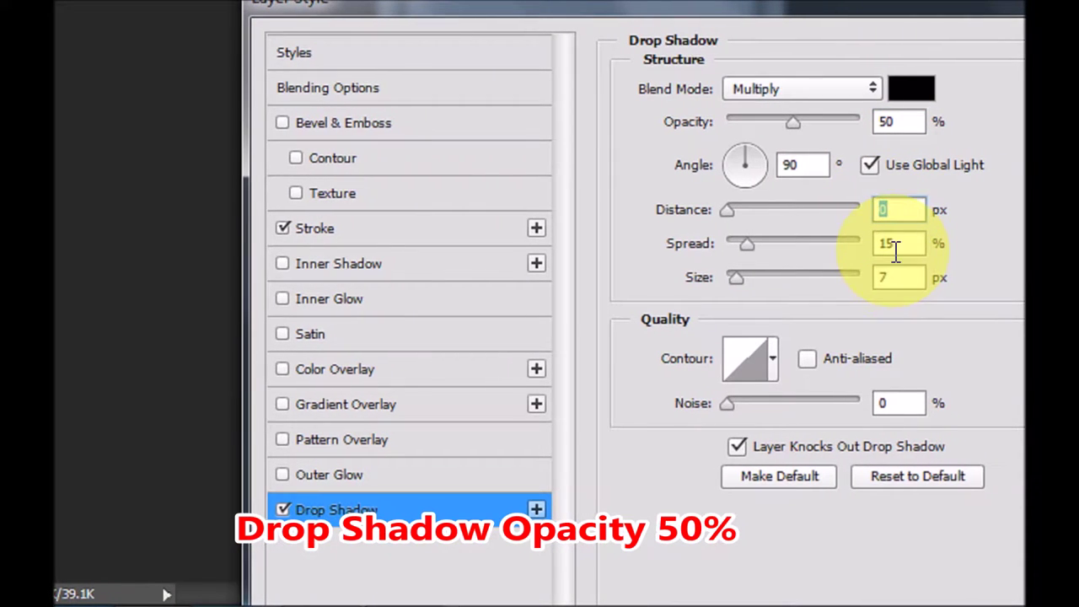
pyautogui.click(884, 277)
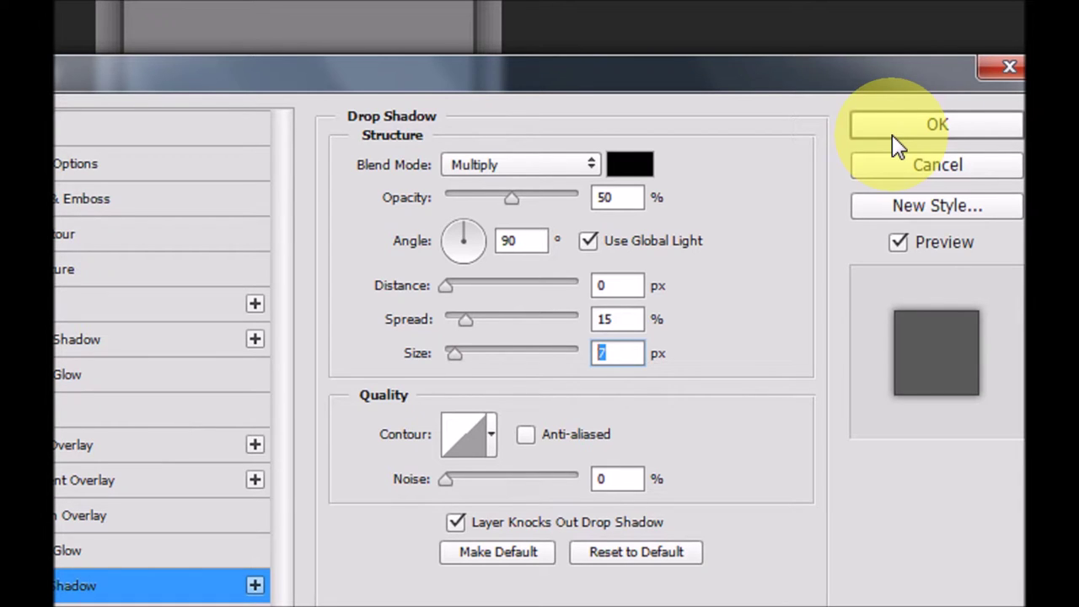
pyautogui.click(895, 135)
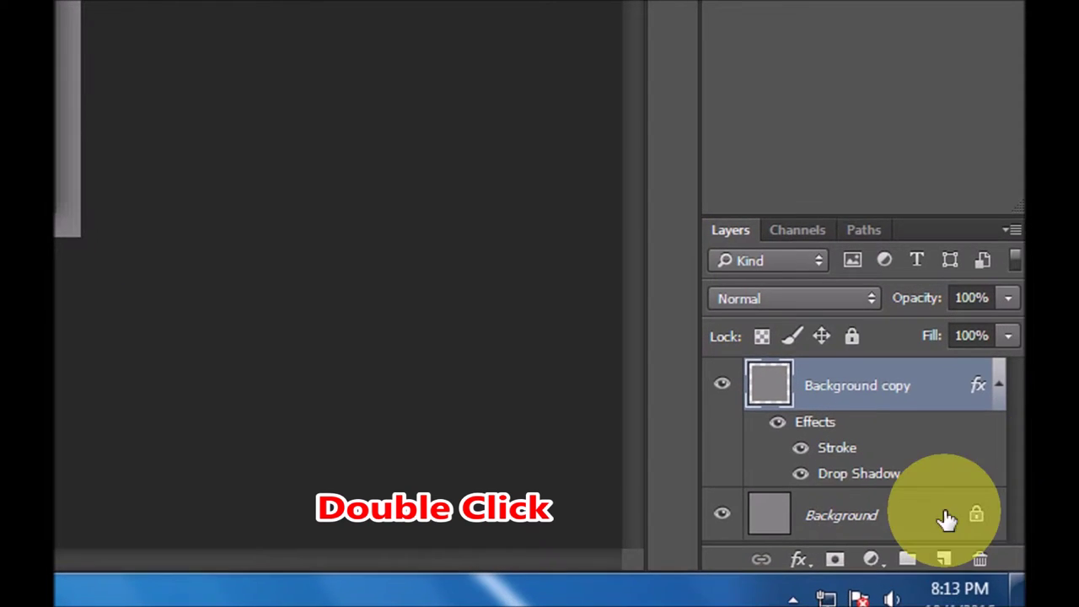
pyautogui.doubleClick(848, 504)
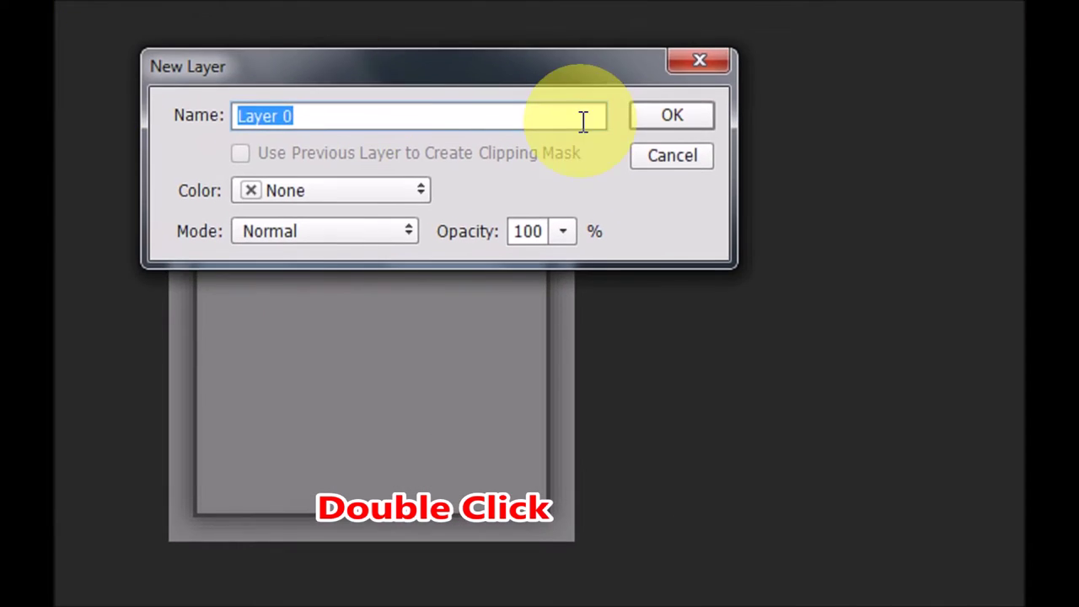
pyautogui.click(525, 88)
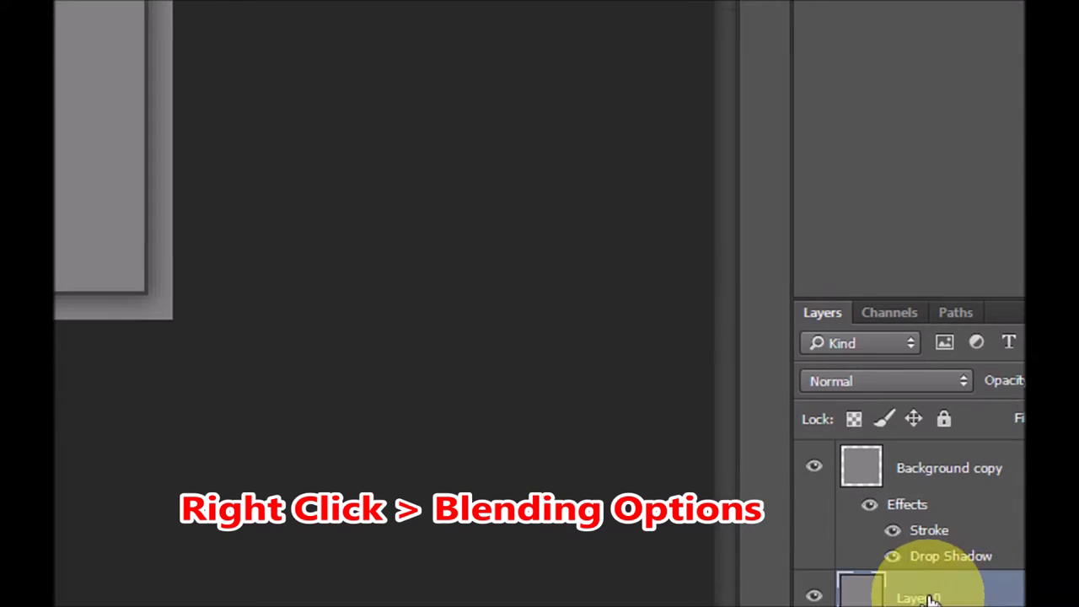
# Step: Give Layer 0 a Bevel & Emboss with Texture at 100% scale and +100 depth
pyautogui.rightClick(930, 599)
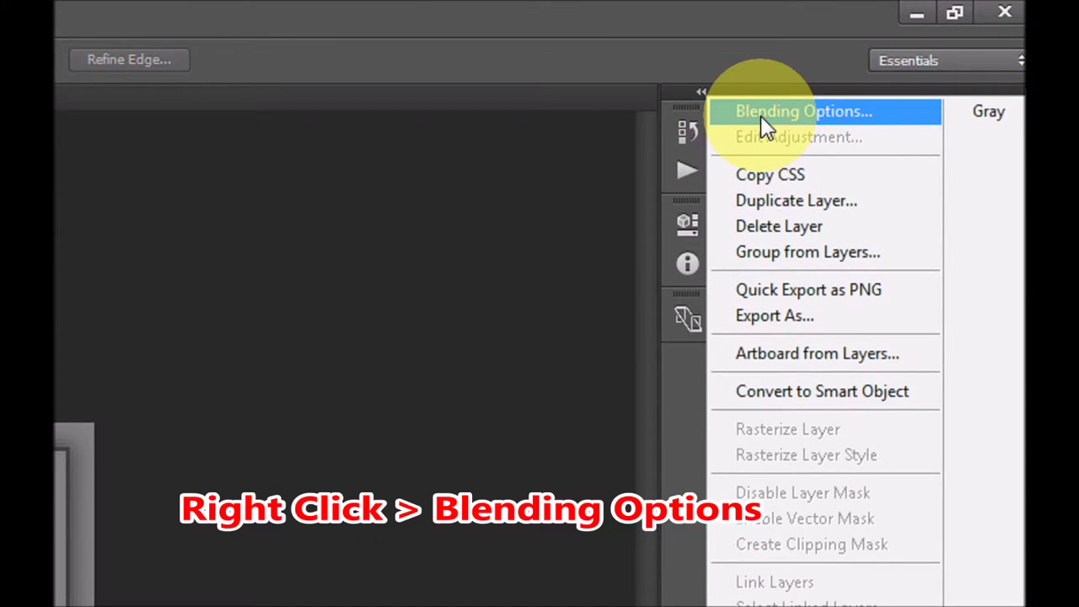
pyautogui.click(763, 120)
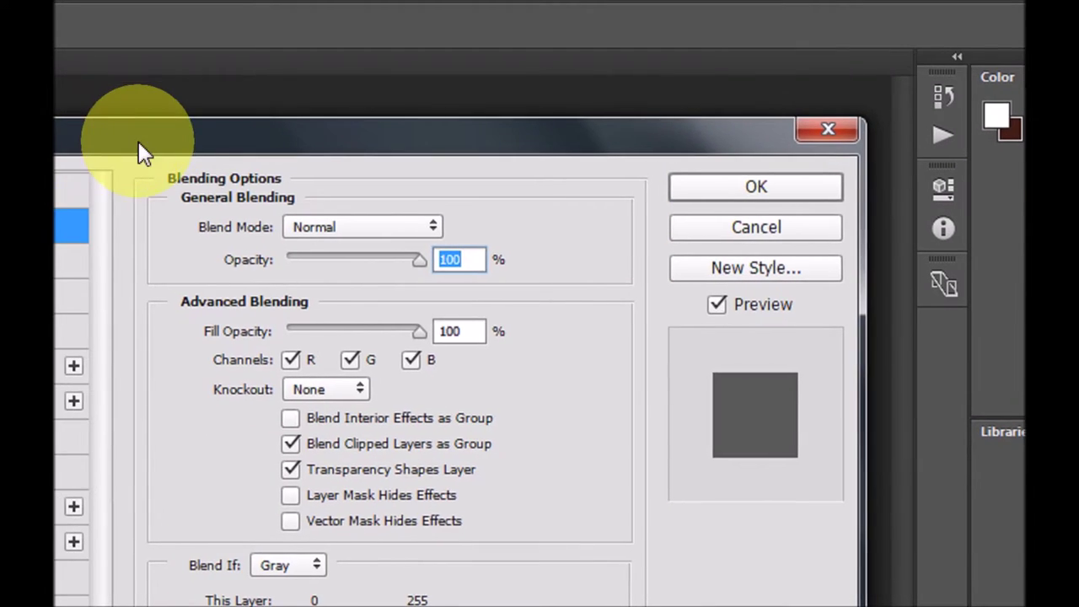
pyautogui.moveTo(139, 141); pyautogui.dragTo(170, 510)
pyautogui.moveTo(181, 548)
pyautogui.mouseDown()
pyautogui.moveTo(629, 453)
pyautogui.moveTo(814, 366)
pyautogui.mouseUp()
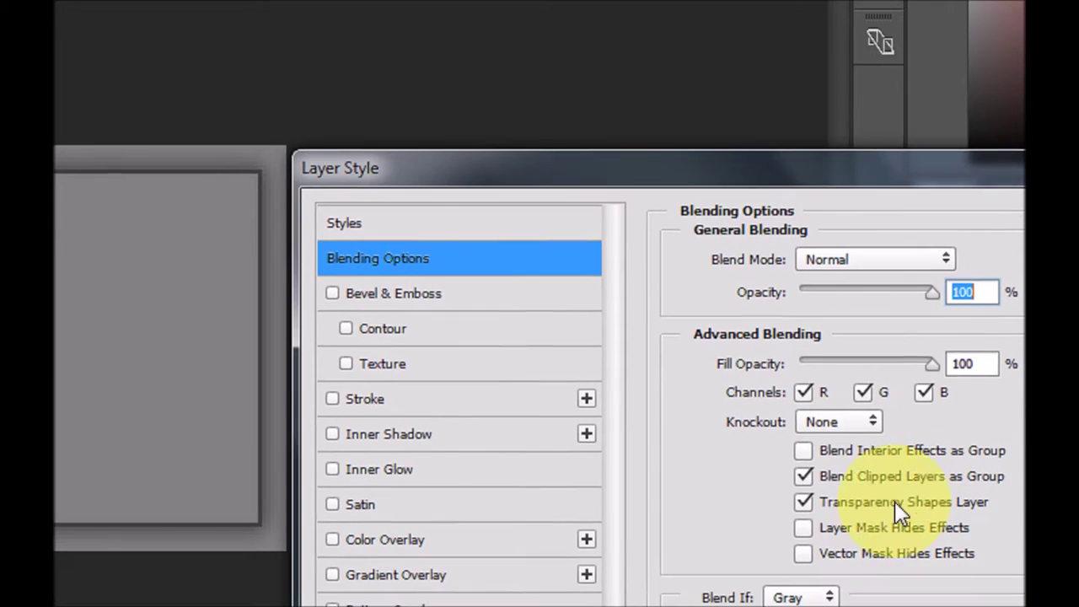
pyautogui.click(352, 365)
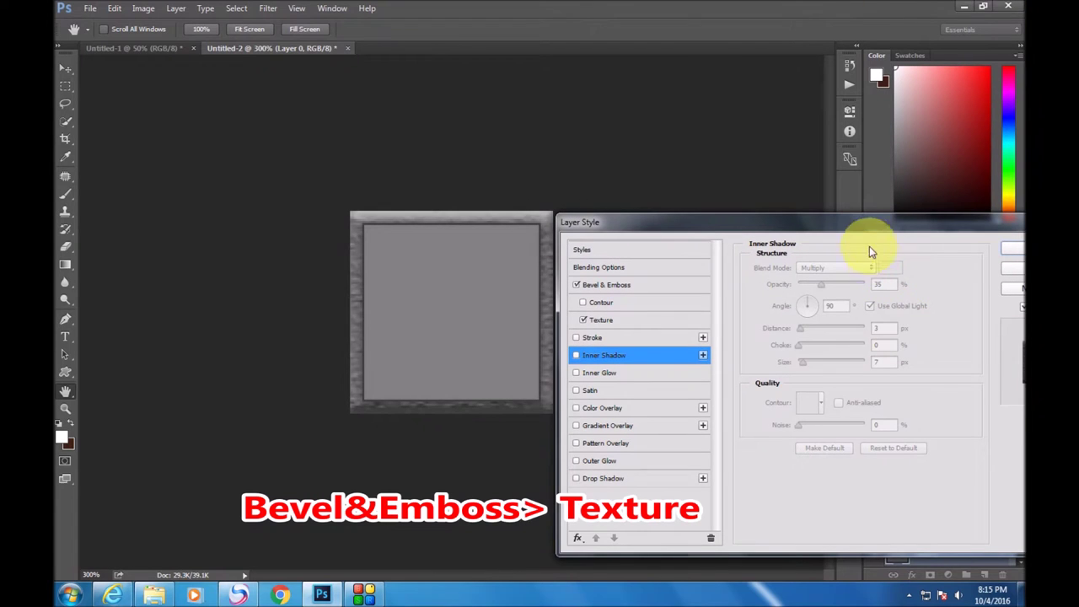
pyautogui.moveTo(868, 236); pyautogui.dragTo(686, 238)
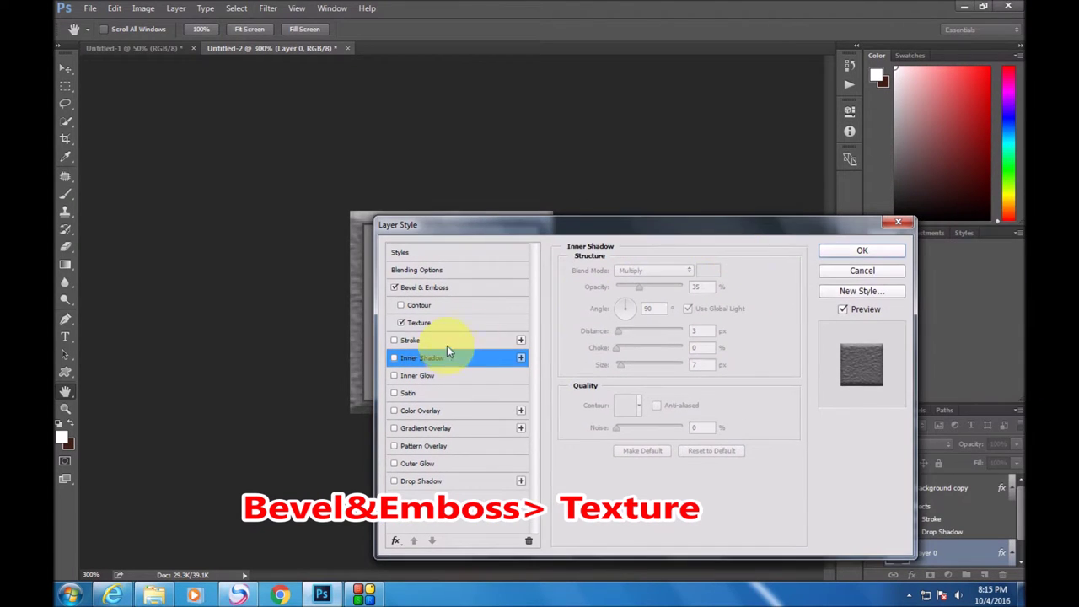
pyautogui.click(419, 322)
pyautogui.moveTo(563, 221); pyautogui.dragTo(719, 223)
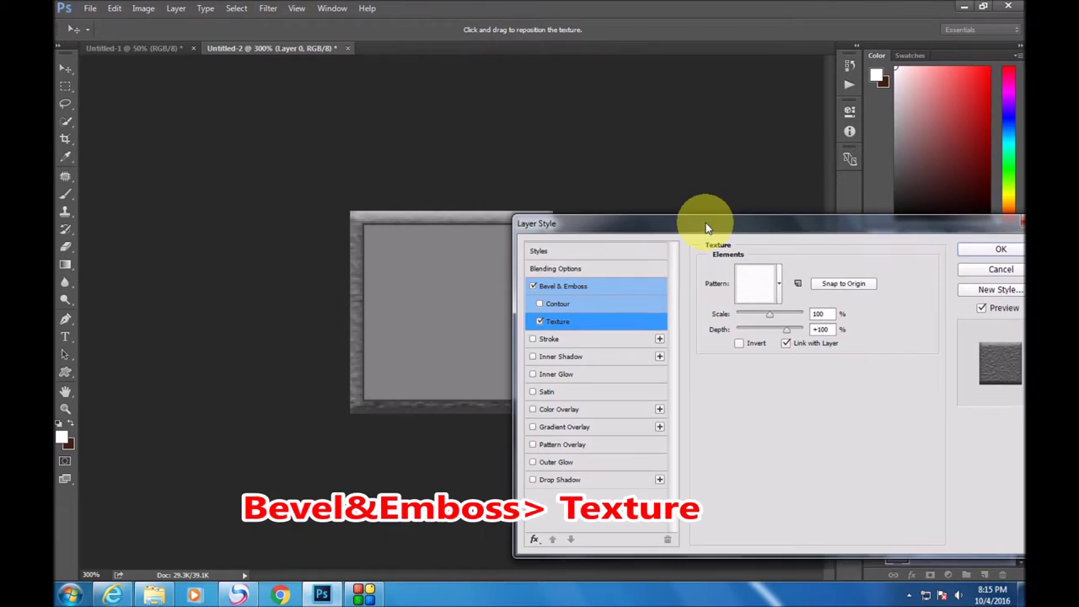
pyautogui.moveTo(838, 222); pyautogui.dragTo(776, 225)
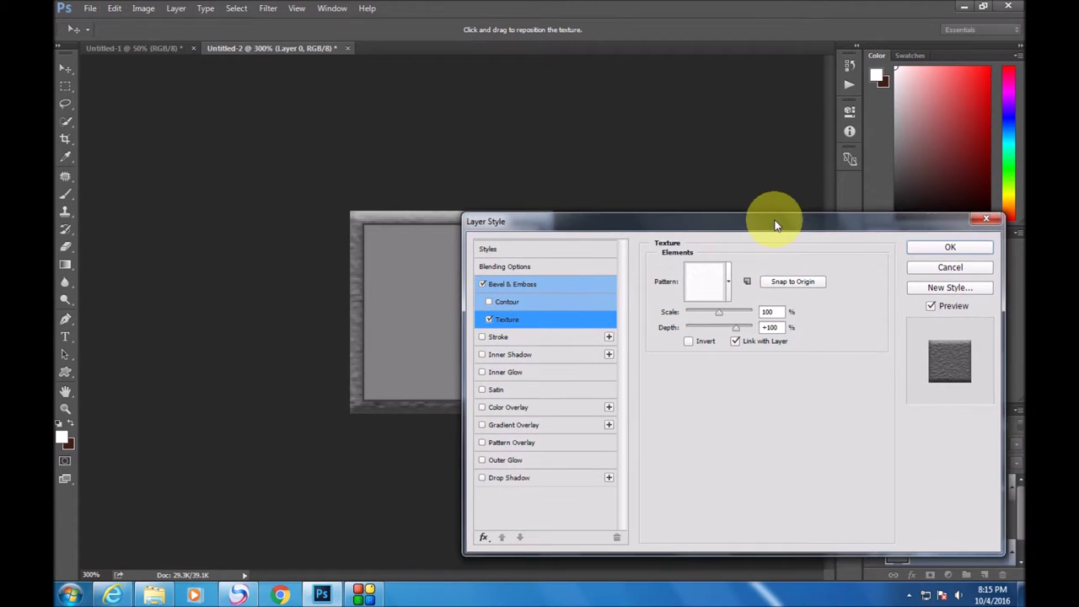
pyautogui.click(945, 253)
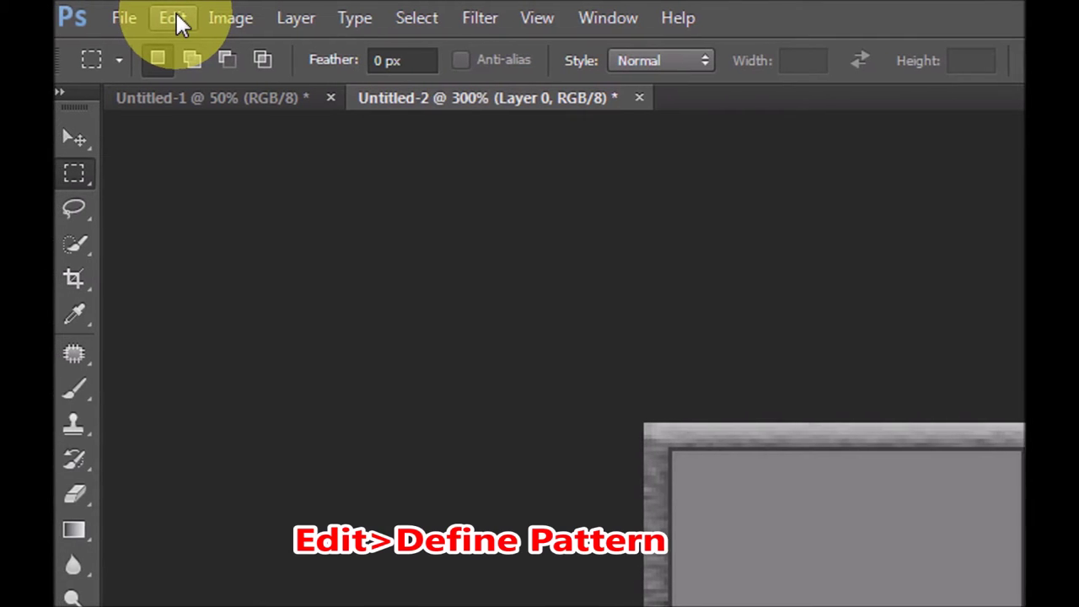
# Step: Define the bevelled tile as Pattern 3 and close Untitled-2 without saving
pyautogui.click(177, 18)
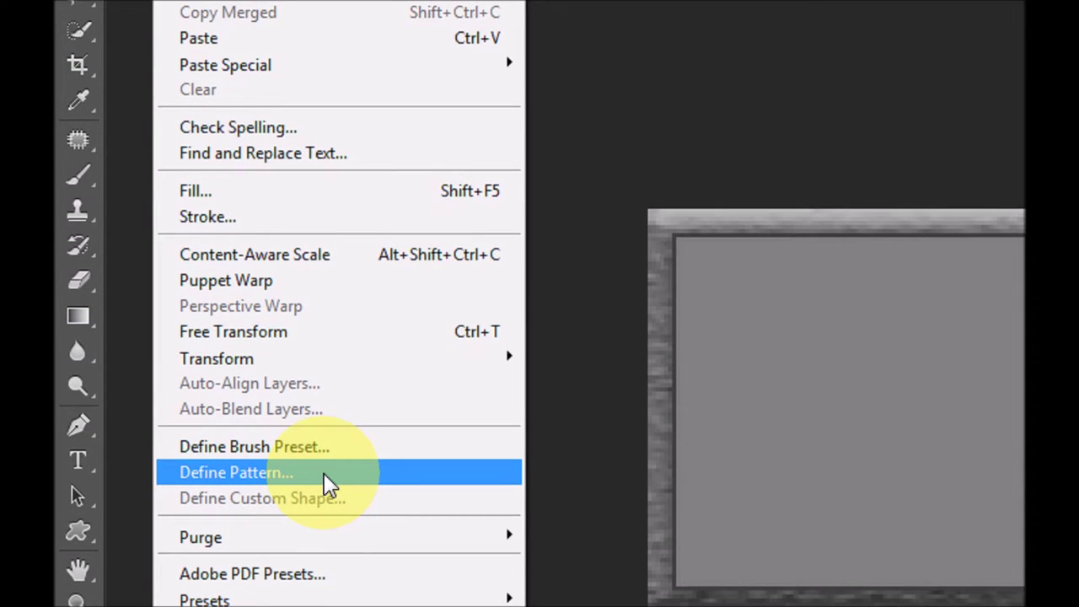
pyautogui.click(327, 482)
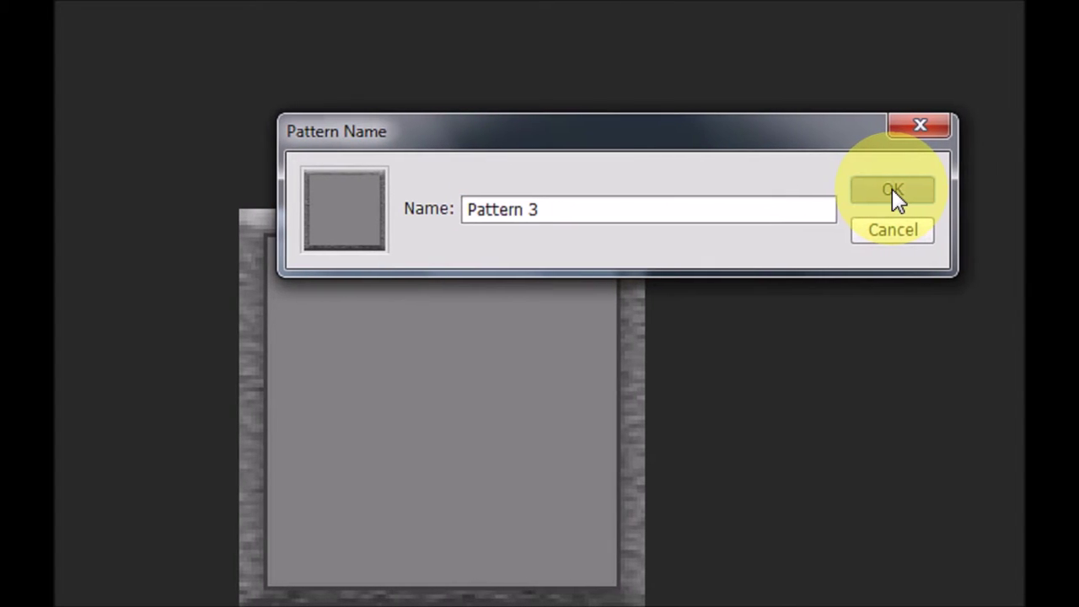
pyautogui.click(893, 193)
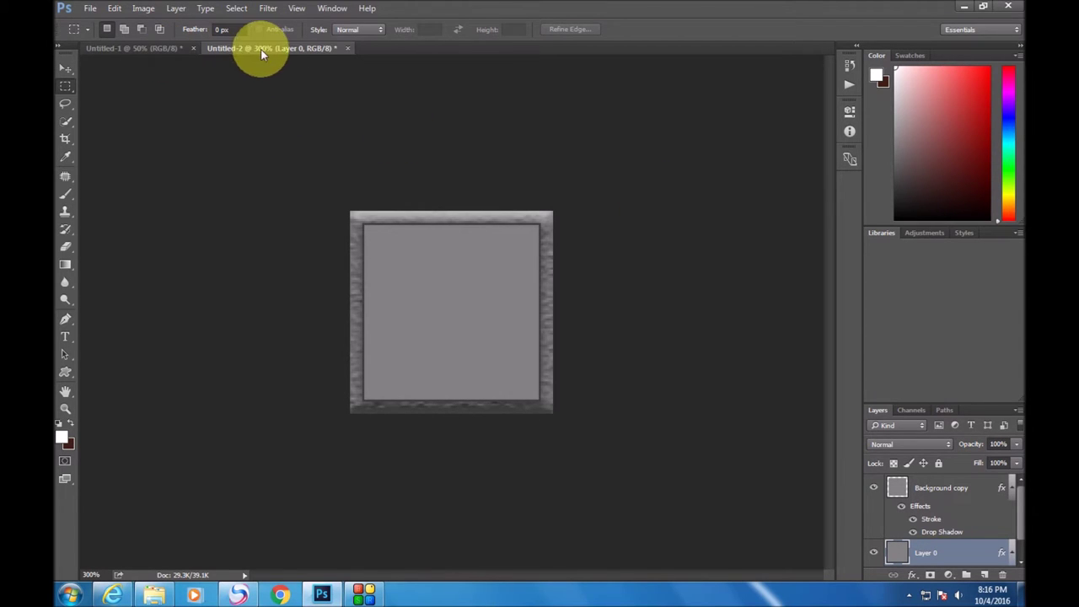
pyautogui.click(347, 48)
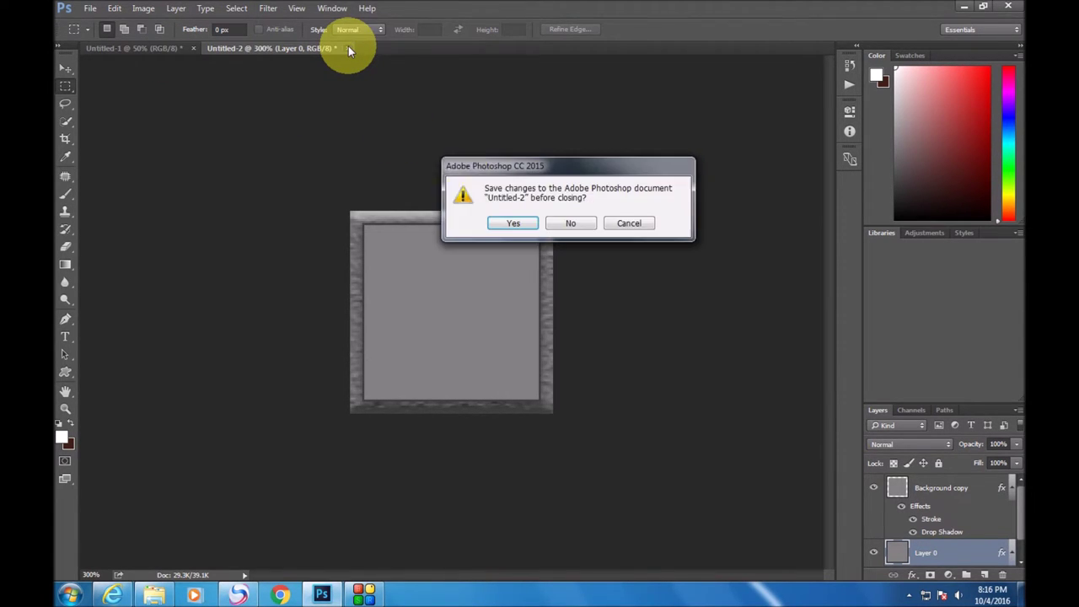
pyautogui.click(570, 223)
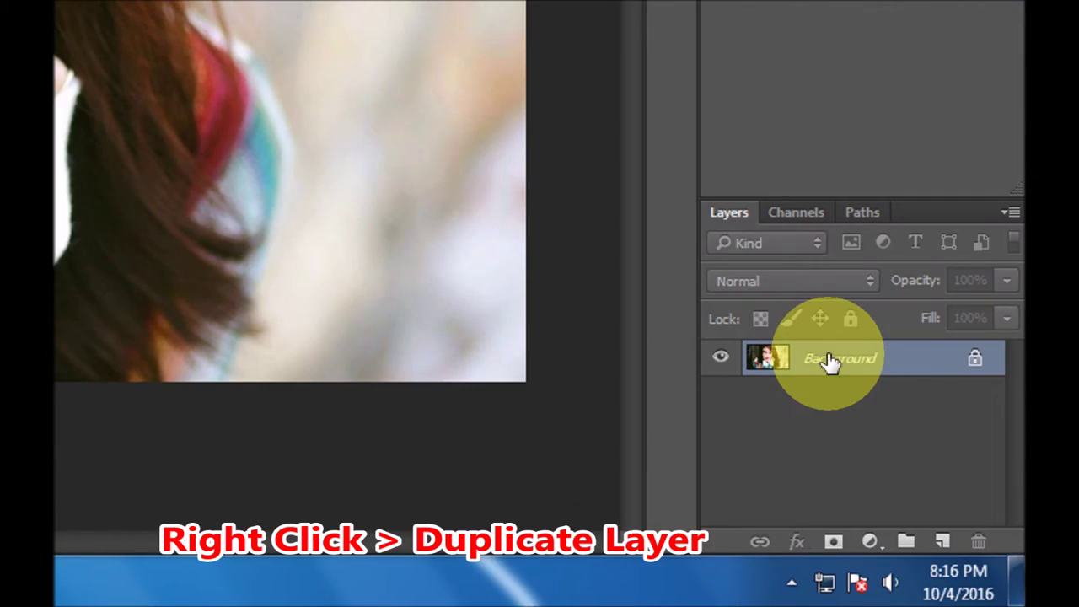
# Step: Duplicate the portrait's Background layer as Background copy
pyautogui.rightClick(833, 359)
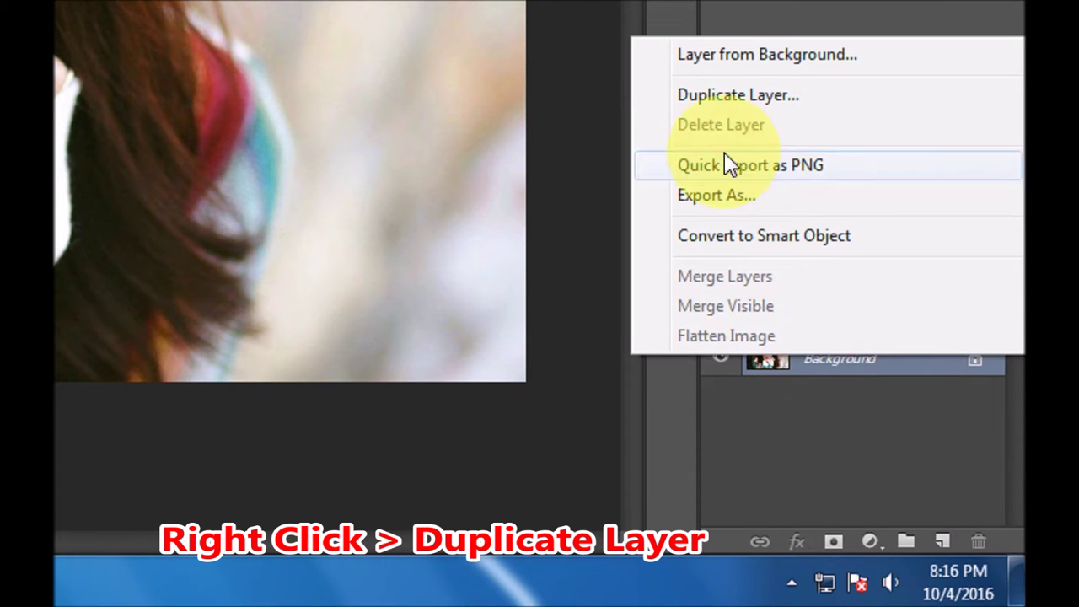
pyautogui.click(722, 119)
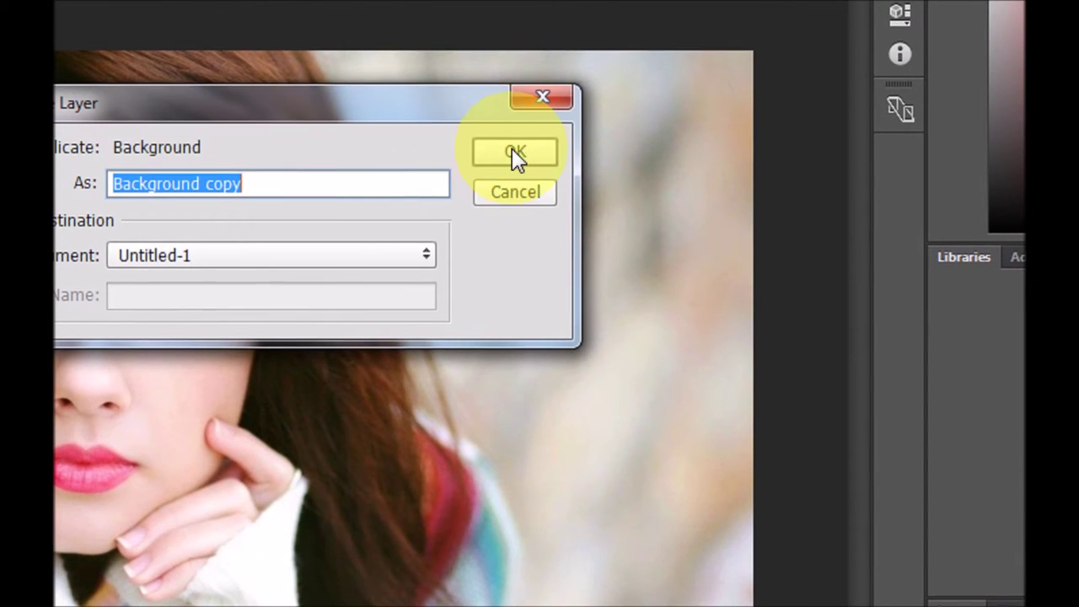
pyautogui.click(515, 150)
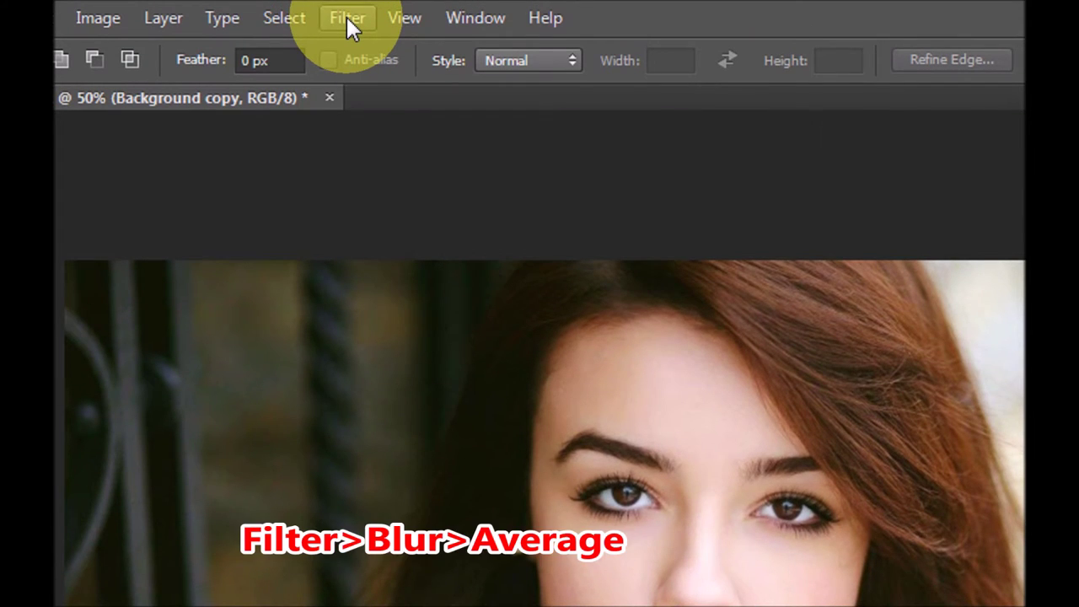
# Step: Apply Average blur to the portrait's Background copy and set its blend mode to Linear Light
pyautogui.click(348, 21)
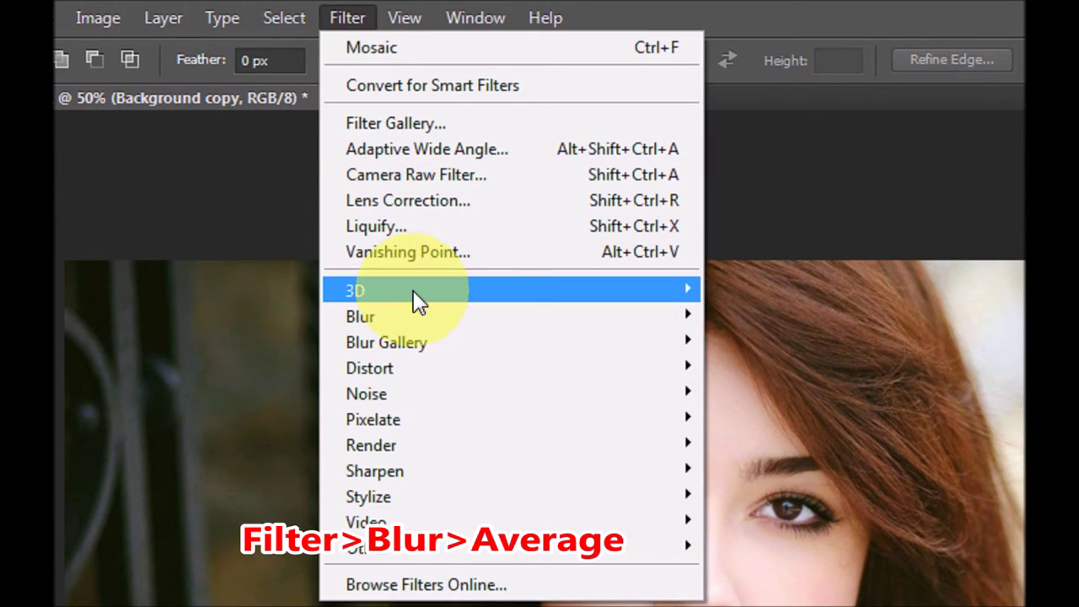
pyautogui.moveTo(360, 316)
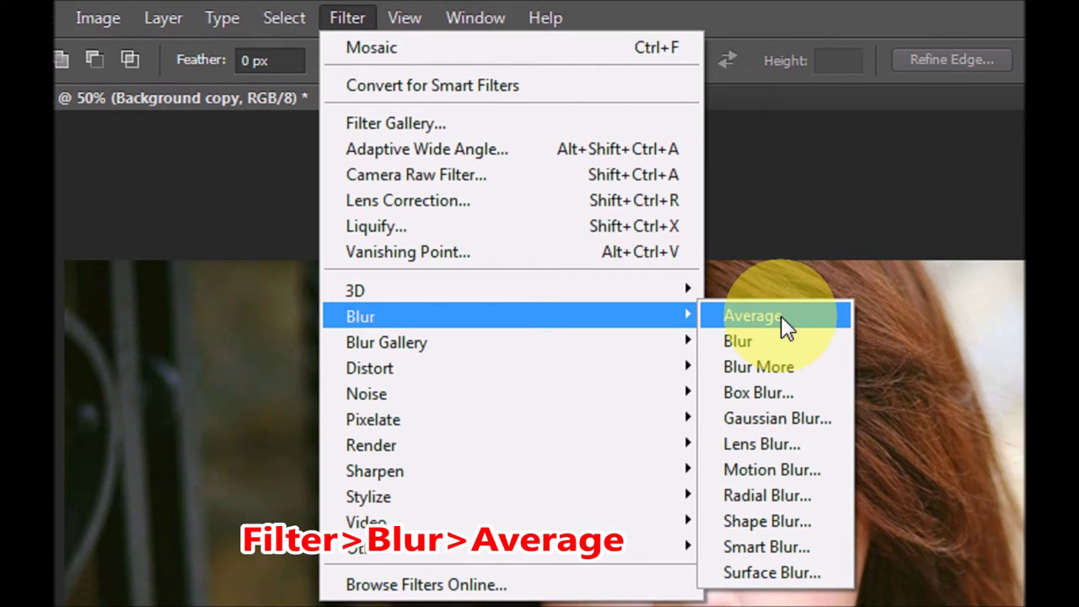
pyautogui.click(783, 327)
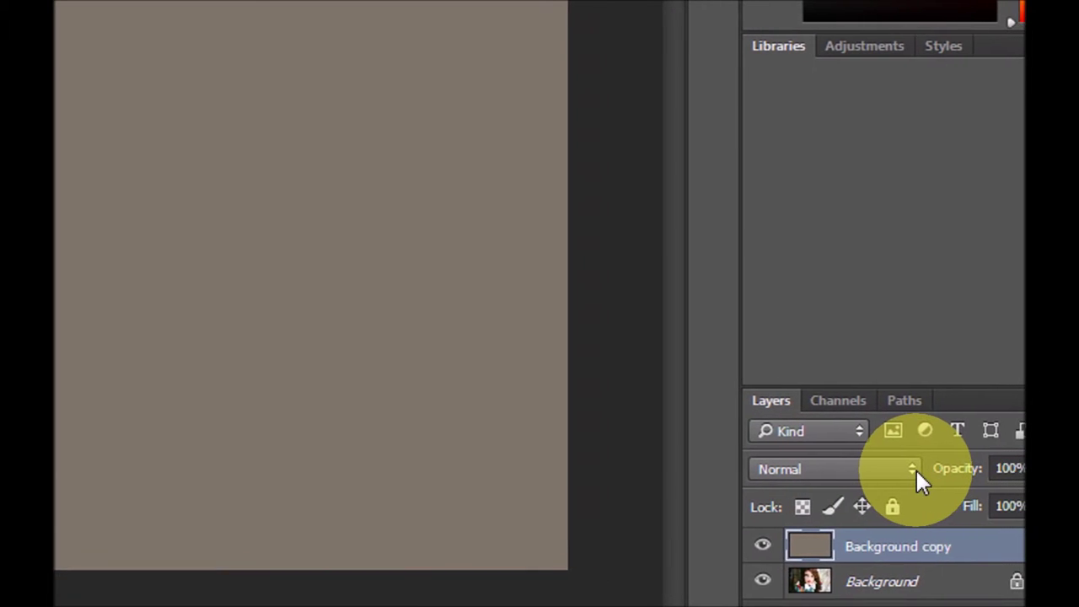
pyautogui.click(897, 470)
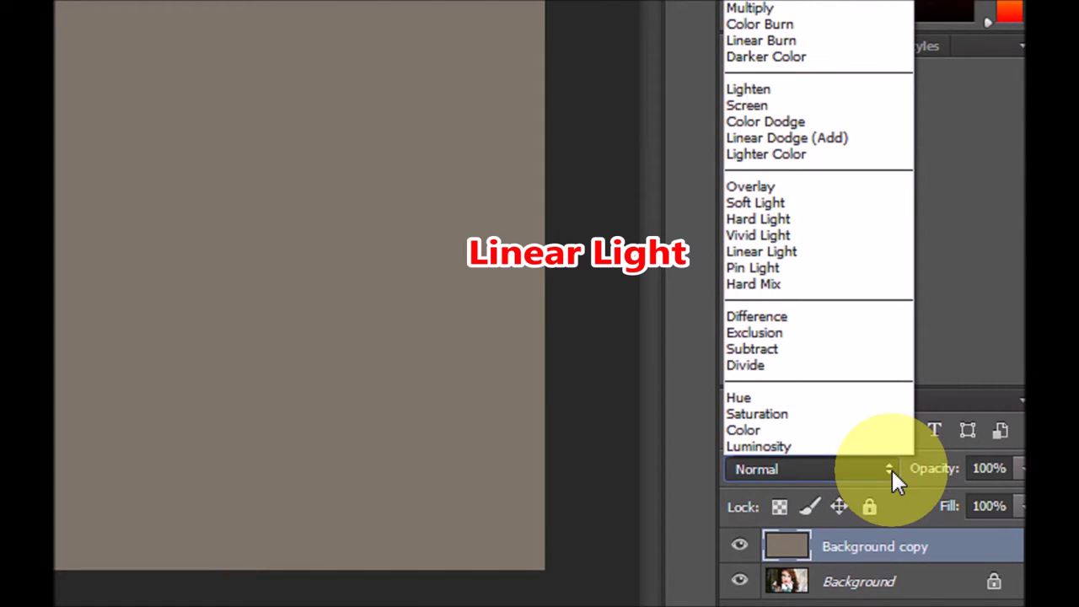
pyautogui.click(807, 259)
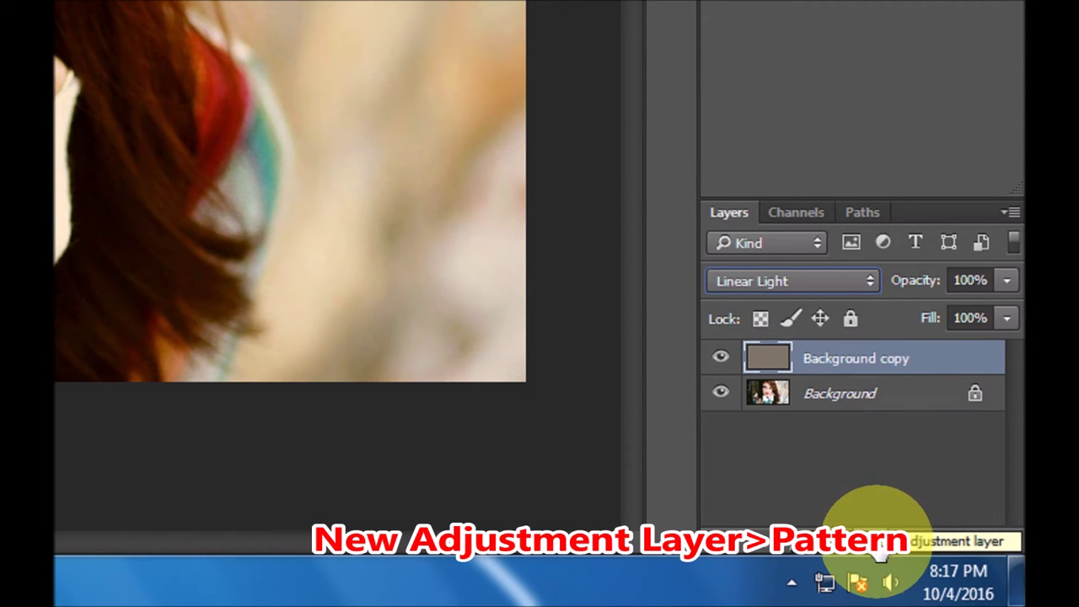
# Step: Add a Pattern Fill layer of the saved grey beveled square-tile pattern at 20% scale
pyautogui.click(881, 552)
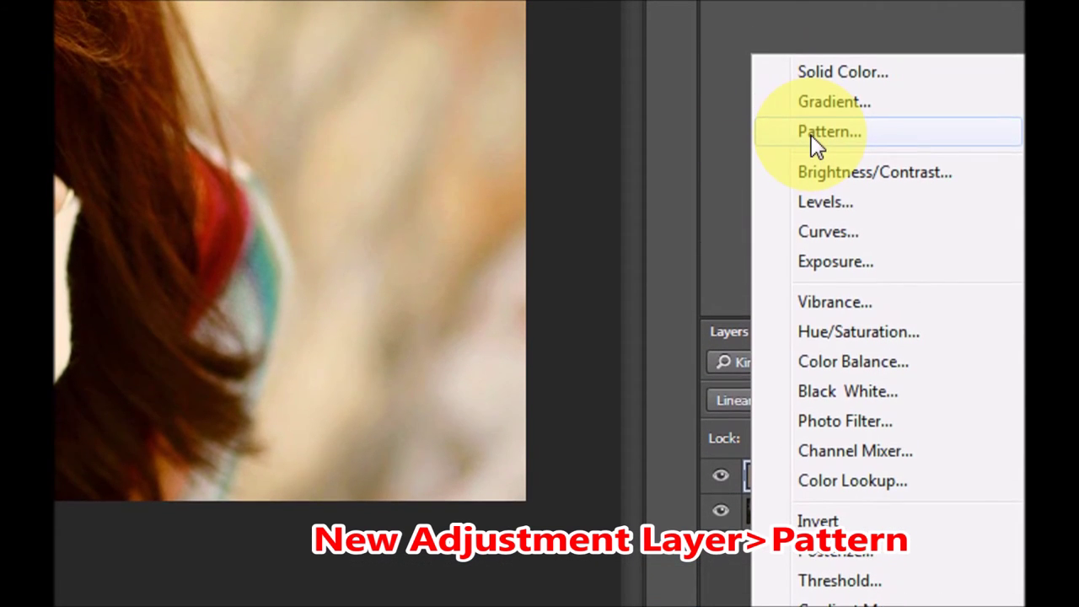
pyautogui.click(816, 134)
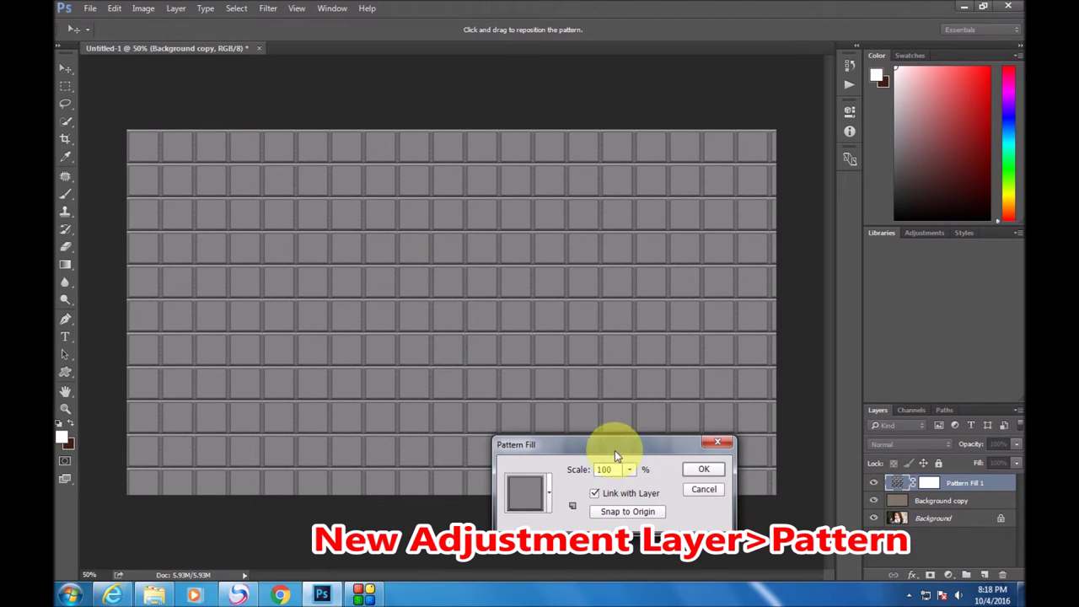
pyautogui.moveTo(615, 449); pyautogui.dragTo(555, 256)
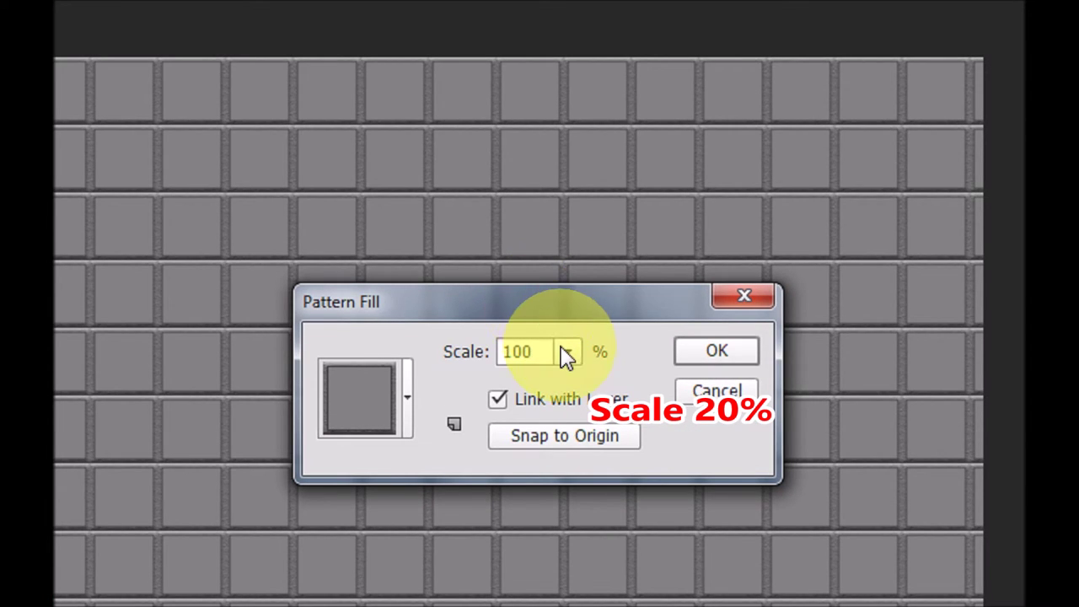
pyautogui.doubleClick(528, 351)
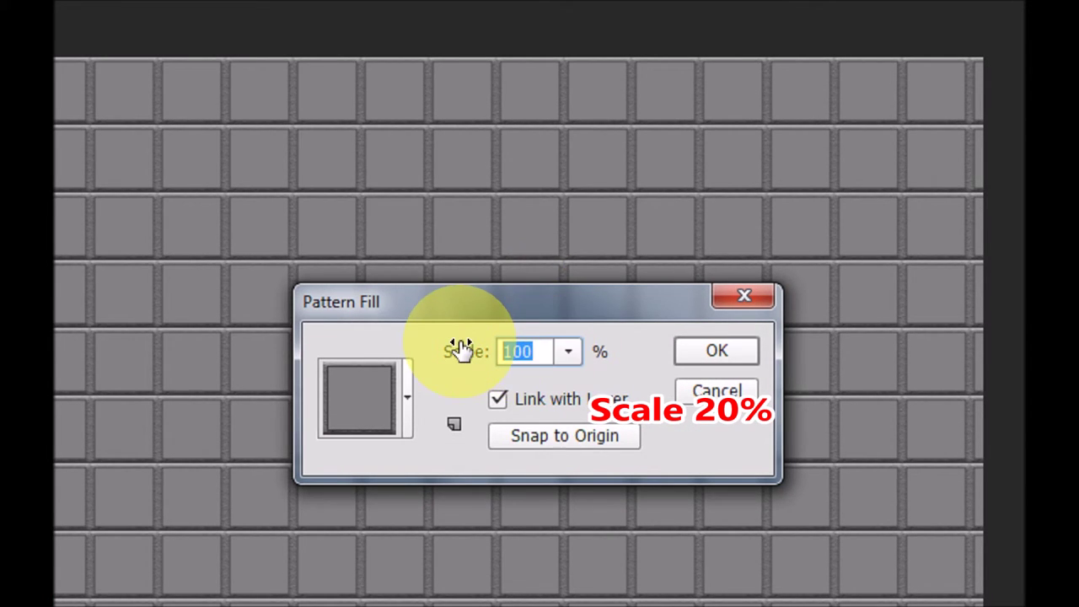
pyautogui.write('20')
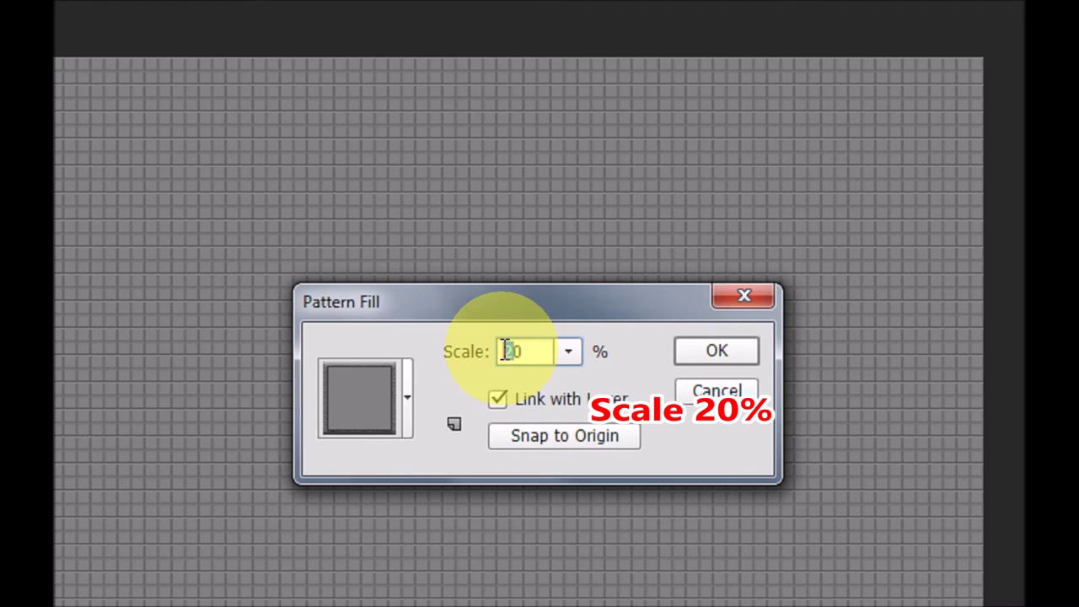
pyautogui.moveTo(504, 352); pyautogui.dragTo(587, 361)
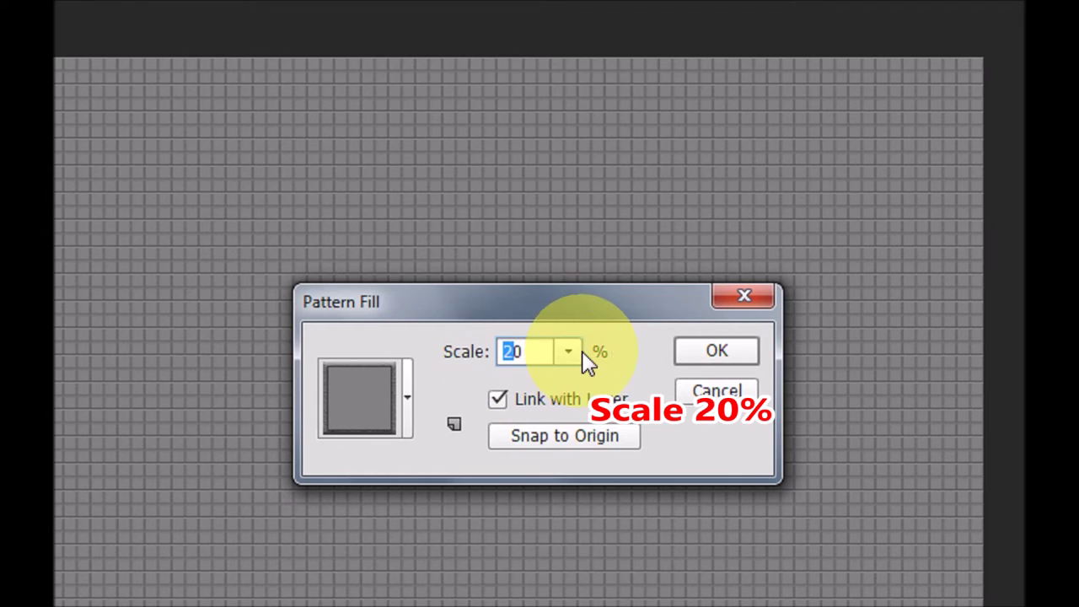
pyautogui.click(700, 354)
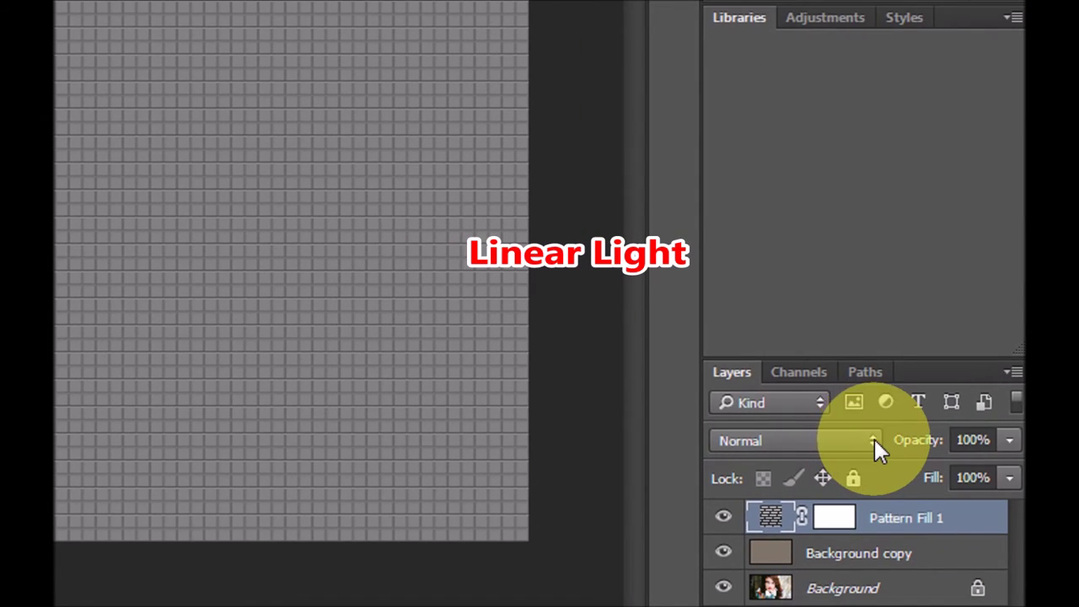
# Step: Blend Pattern Fill 1 in Linear Light and hide the panels to view the tiled portrait
pyautogui.click(876, 453)
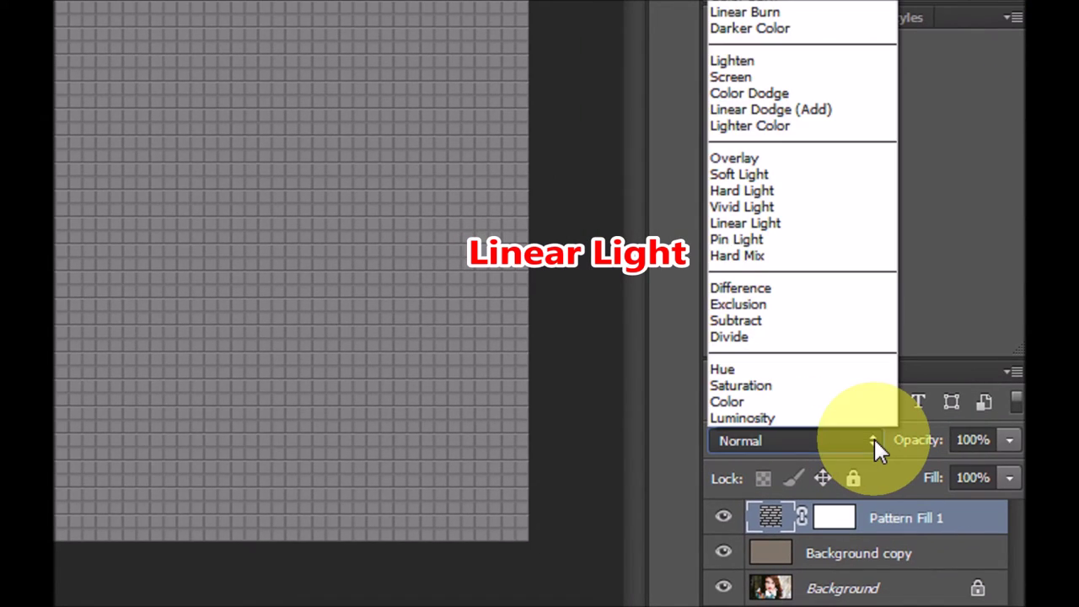
pyautogui.click(758, 225)
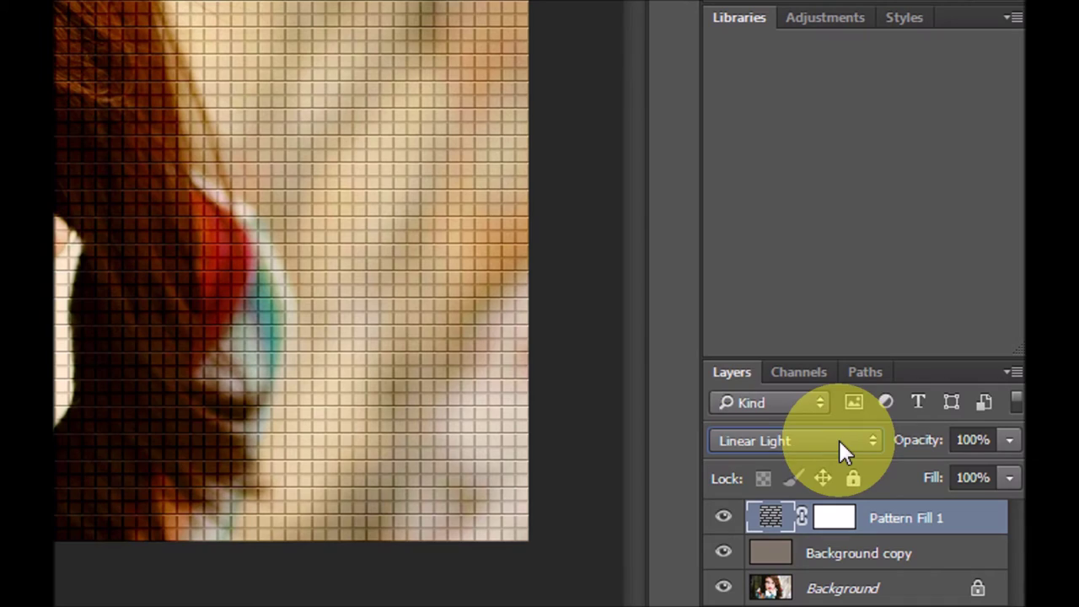
pyautogui.press('Tab')
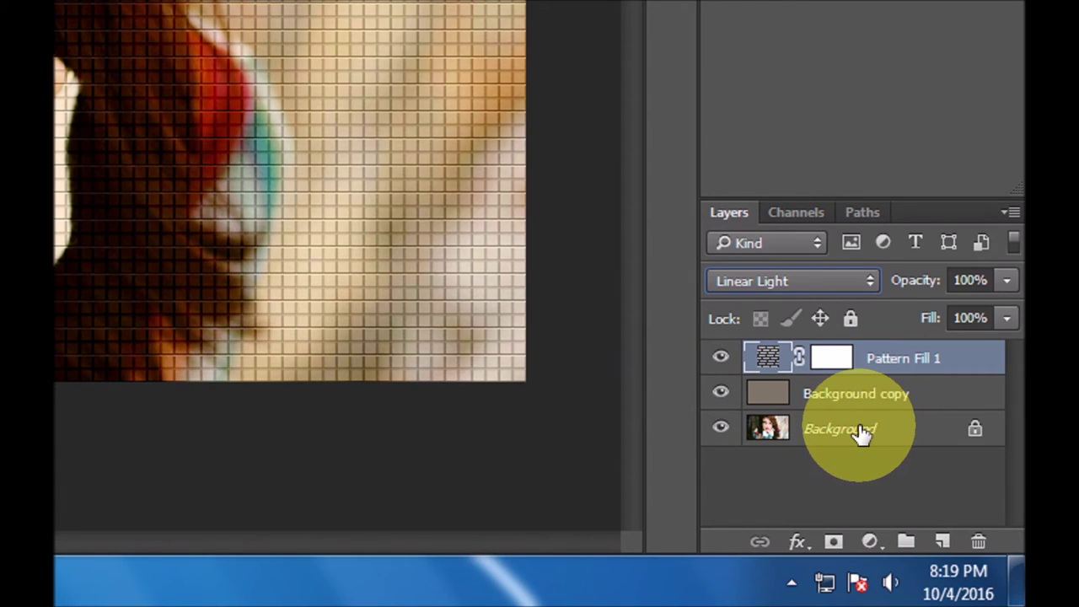
# Step: Apply a Mosaic filter with cell size 20 to the Background portrait layer
pyautogui.click(860, 432)
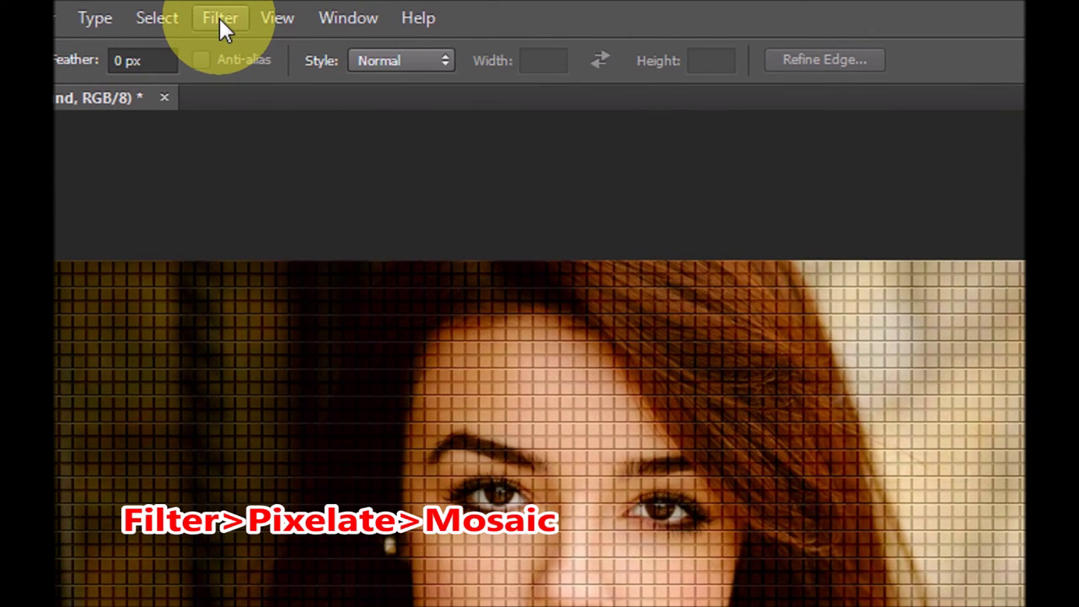
pyautogui.click(221, 20)
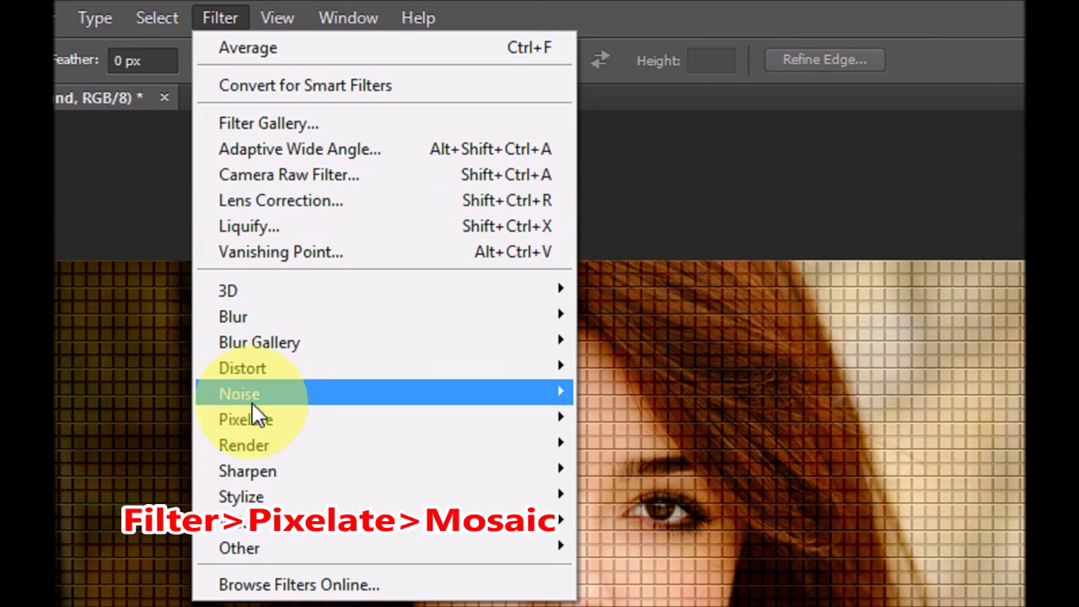
pyautogui.moveTo(246, 368)
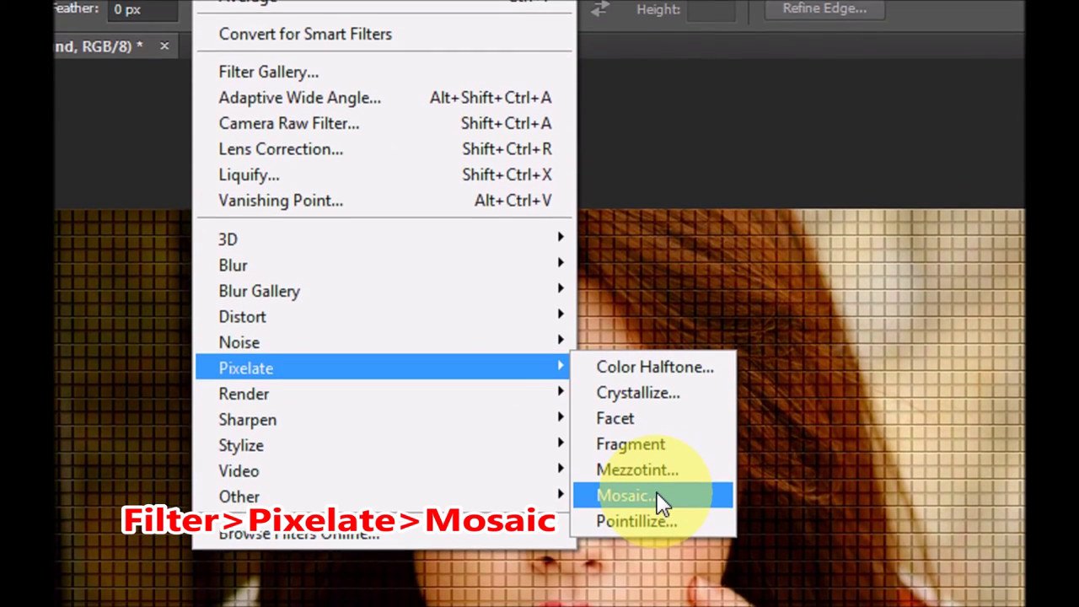
pyautogui.click(657, 475)
pyautogui.write('20')
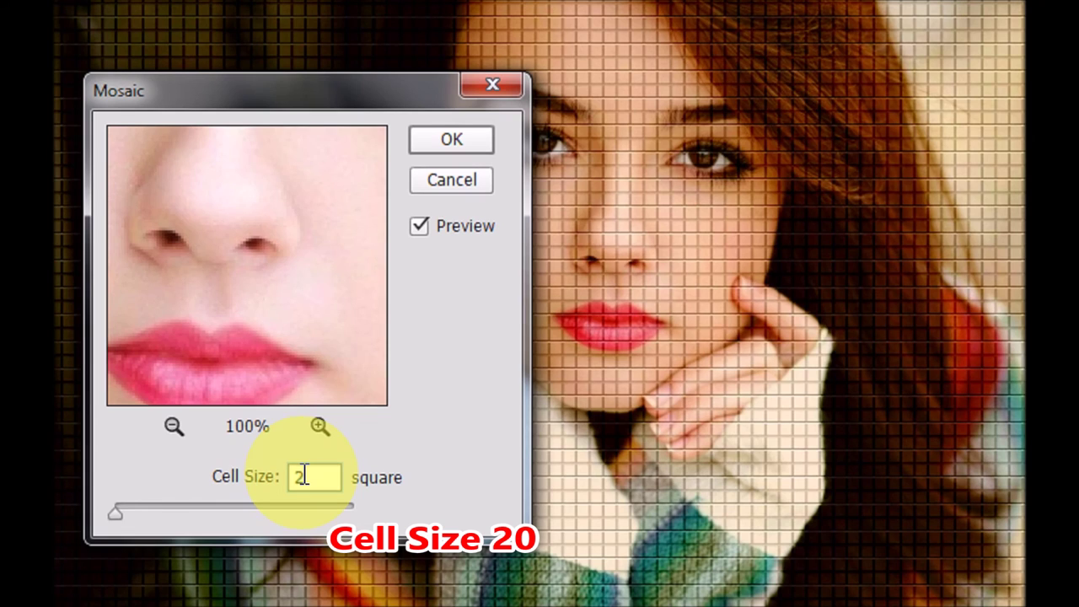
pyautogui.click(321, 478)
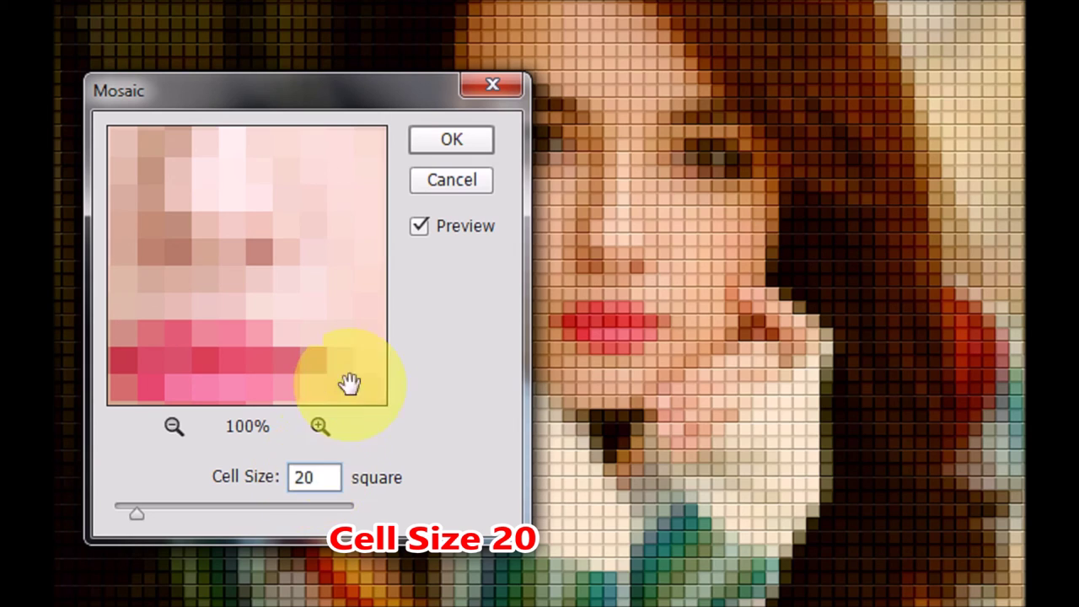
pyautogui.click(451, 144)
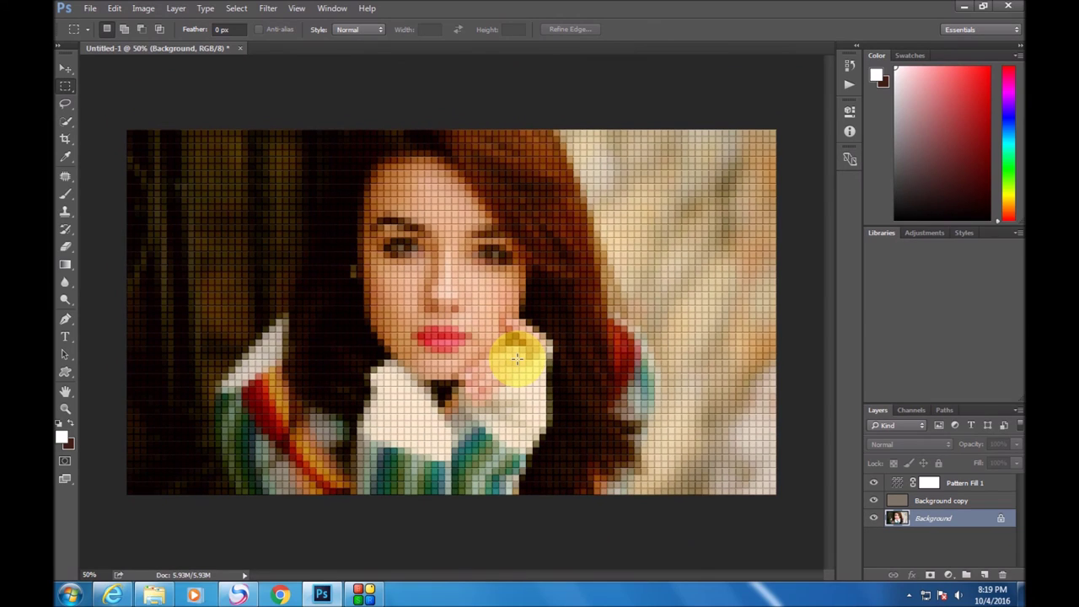
pyautogui.hotkey('ctrl', '+')
pyautogui.hotkey('ctrl', '+')
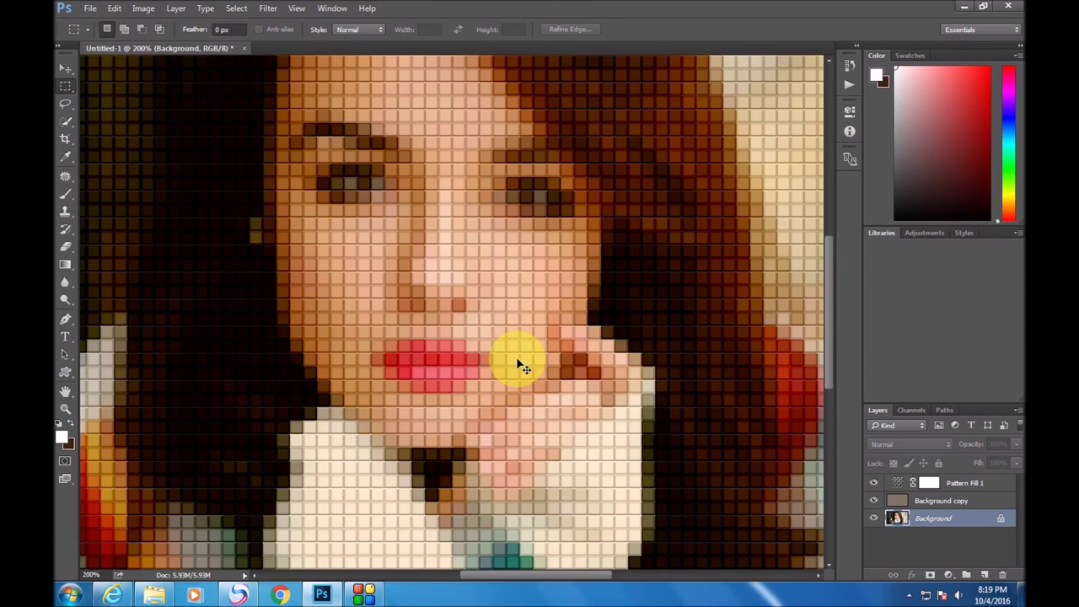
pyautogui.hotkey('ctrl', '+')
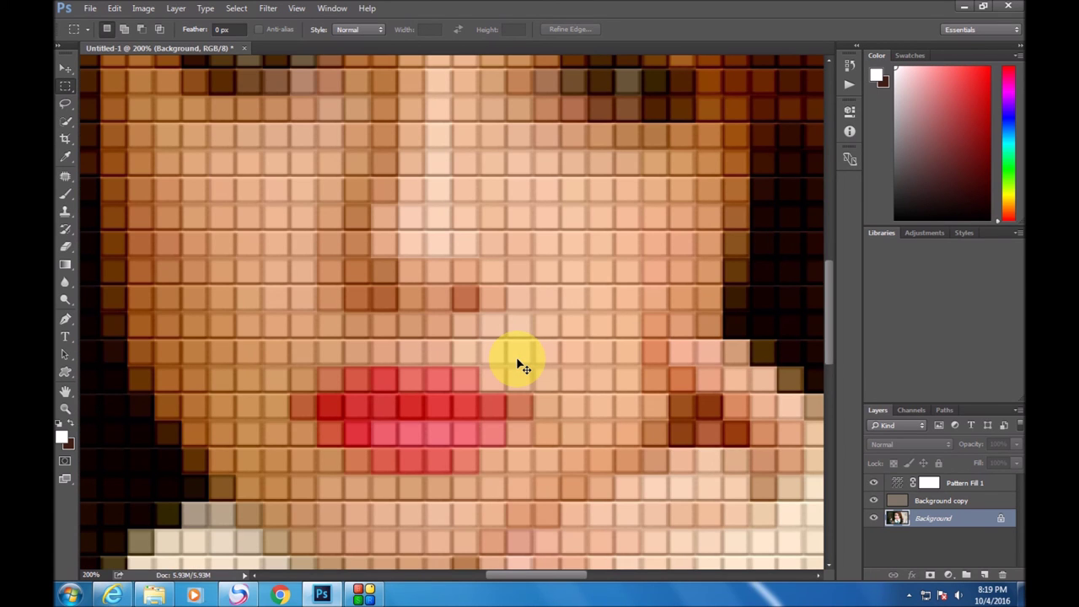
pyautogui.hotkey('ctrl', '-')
pyautogui.hotkey('ctrl', '-')
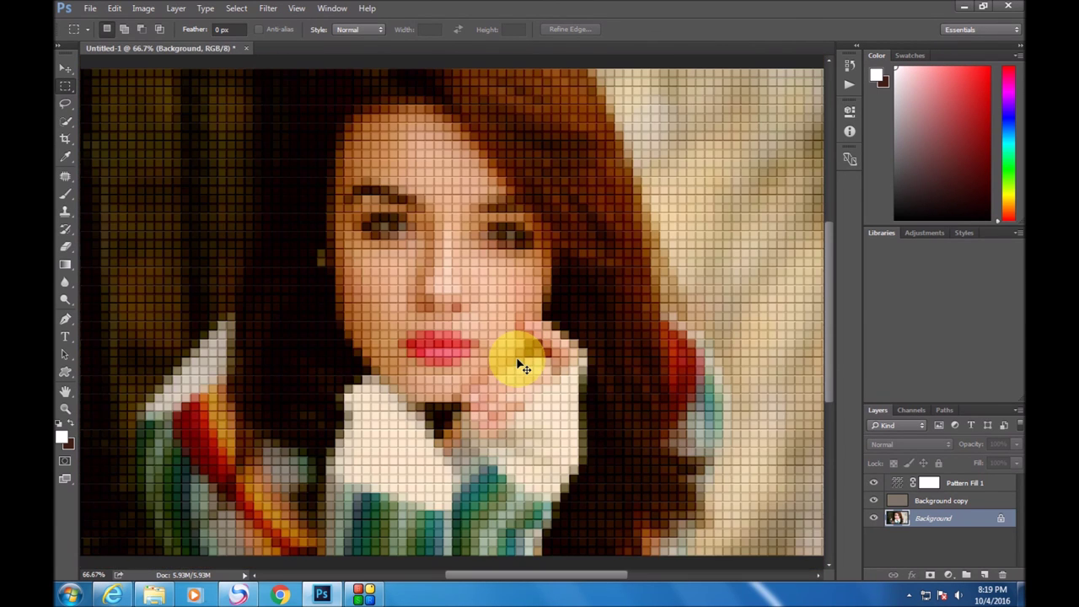
pyautogui.hotkey('alt', '.')
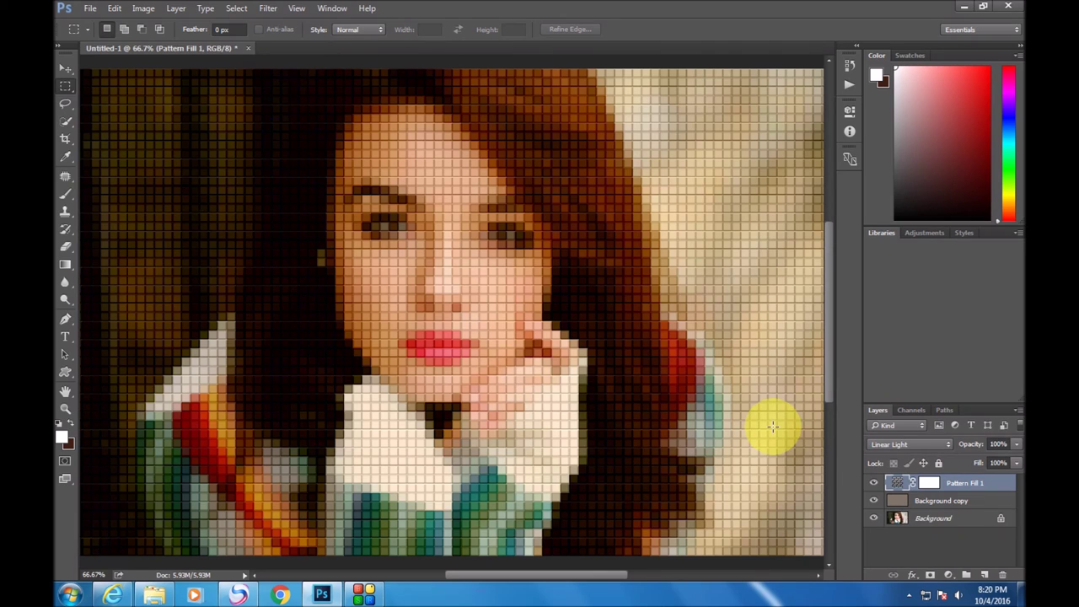